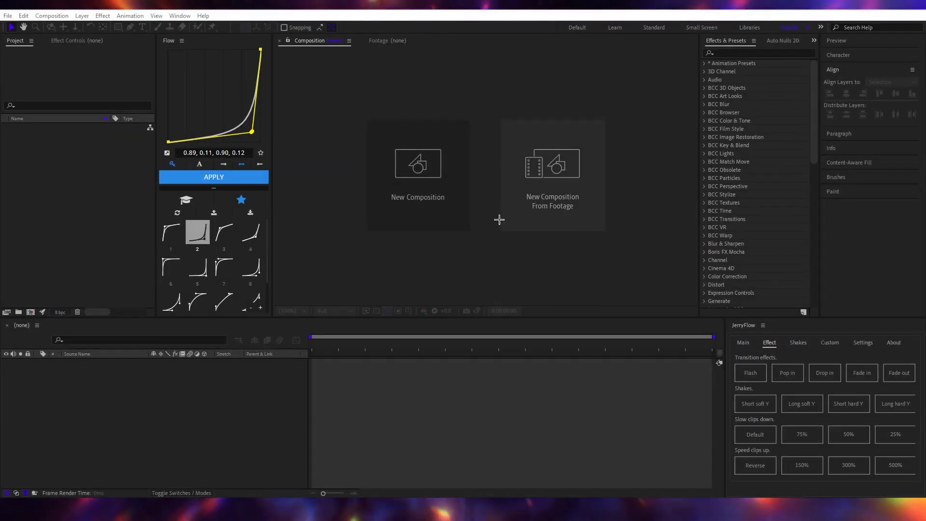
Create a new composition using the default tik tok preset at 30 frames per second.
right_click(71, 188)
left_click(92, 192)
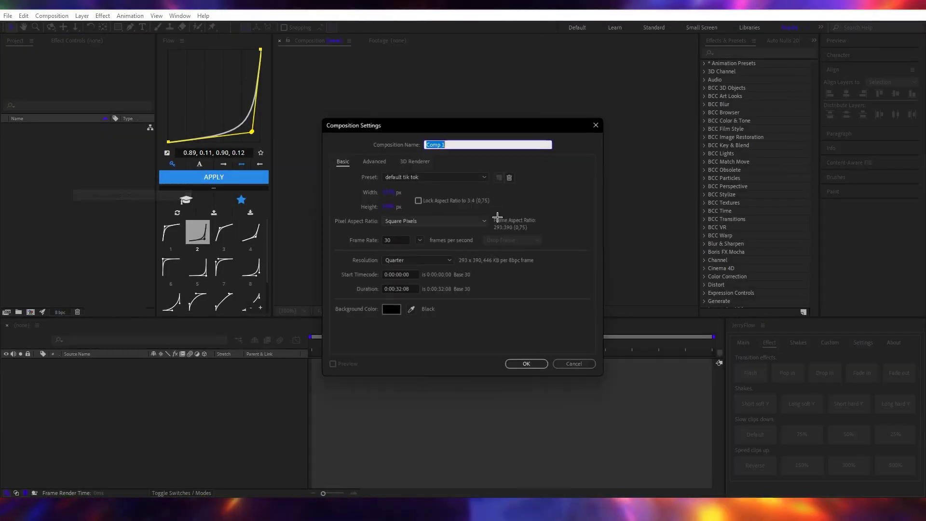
left_click(528, 365)
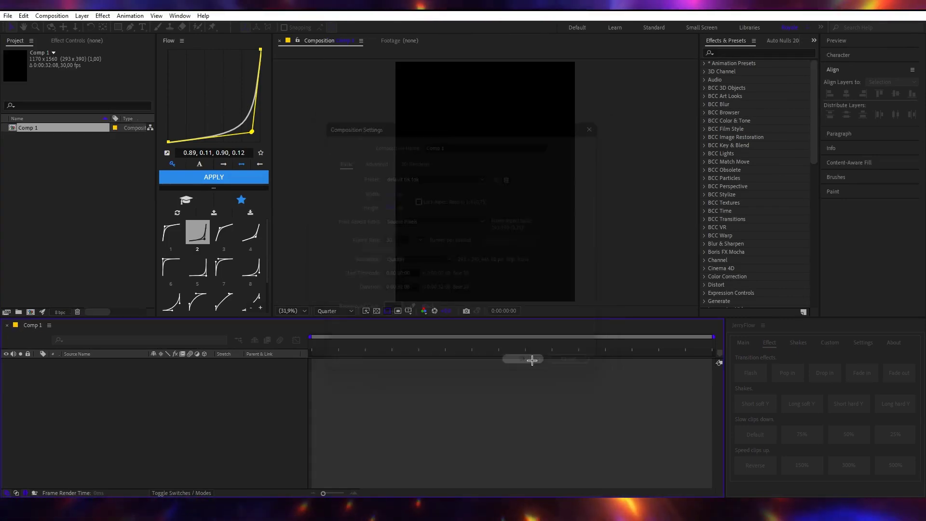
Import youtube_HYHI2kDiHMs_audio.mp3 from Downloads and add it to Comp 1 as a layer.
double_click(91, 205)
scroll(309, 193, "down", 5)
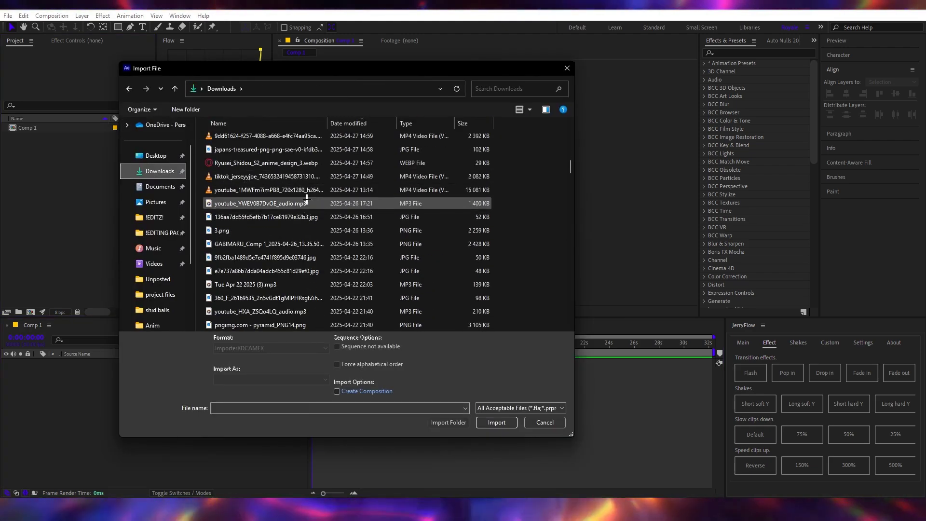
double_click(307, 199)
left_click_drag(152, 401, 155, 401)
left_click(374, 364)
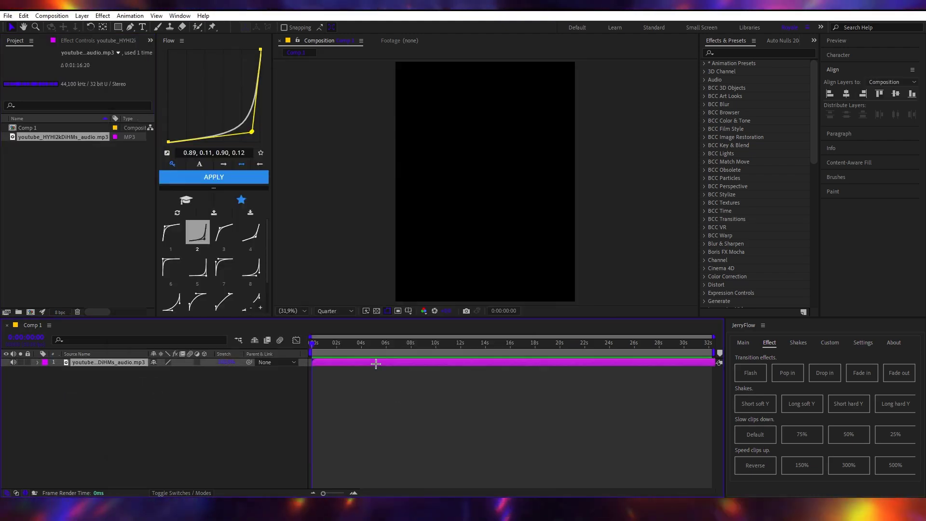
Display the audio layer's waveform and examine it around the beat markers between 13 and 16 seconds.
key("l")
key("l")
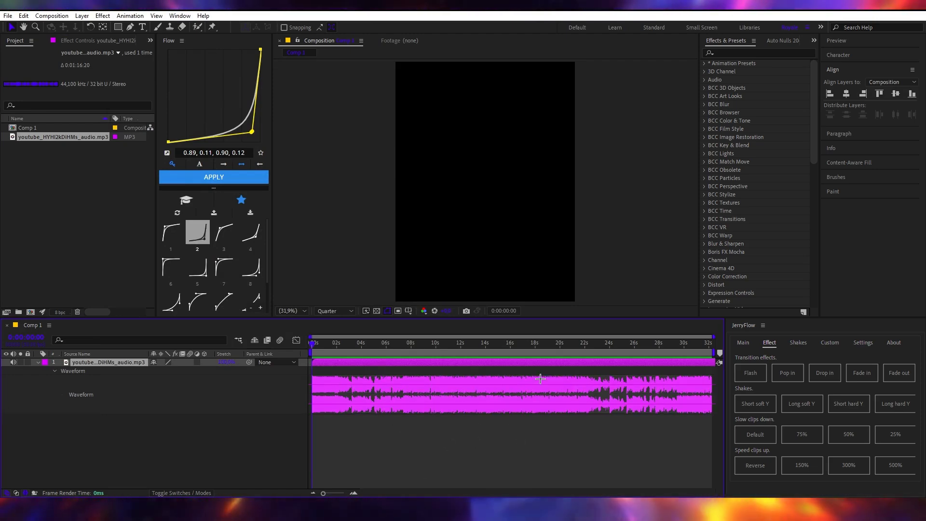
right_click(48, 326)
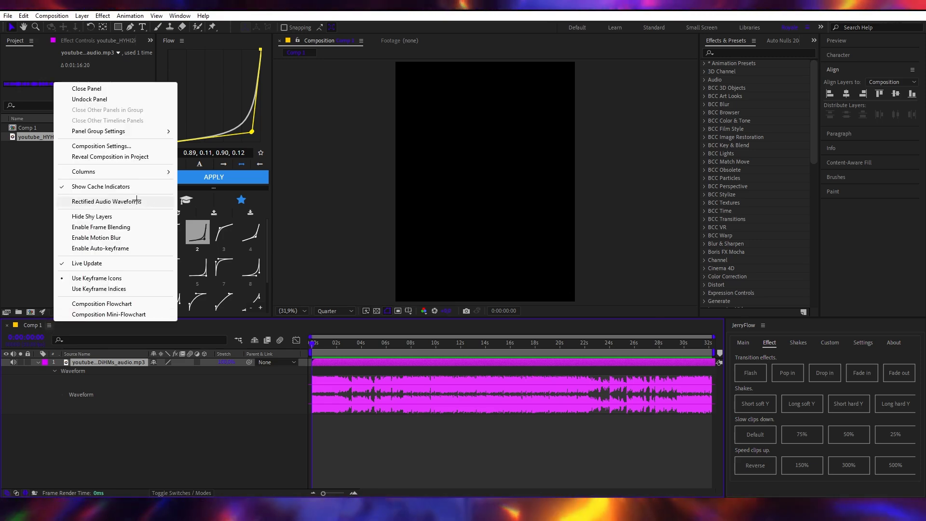
left_click(346, 434)
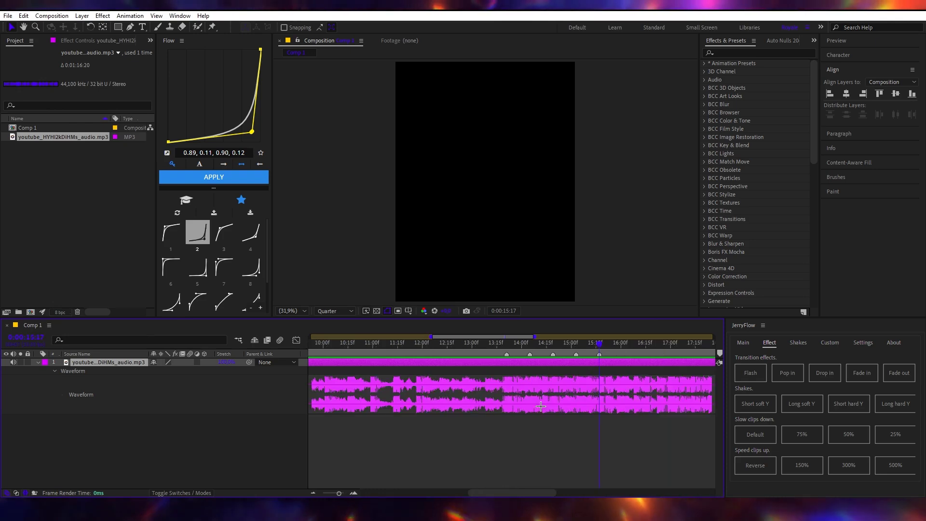
scroll(556, 396, "right", 3)
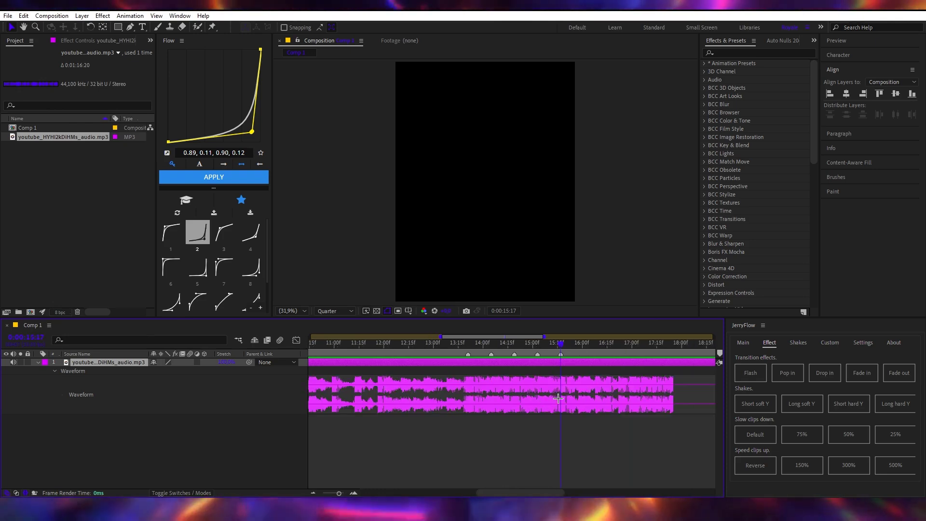
Delete the audio layer and place the playhead on the first beat marker at 0:00:13:21.
key("Delete")
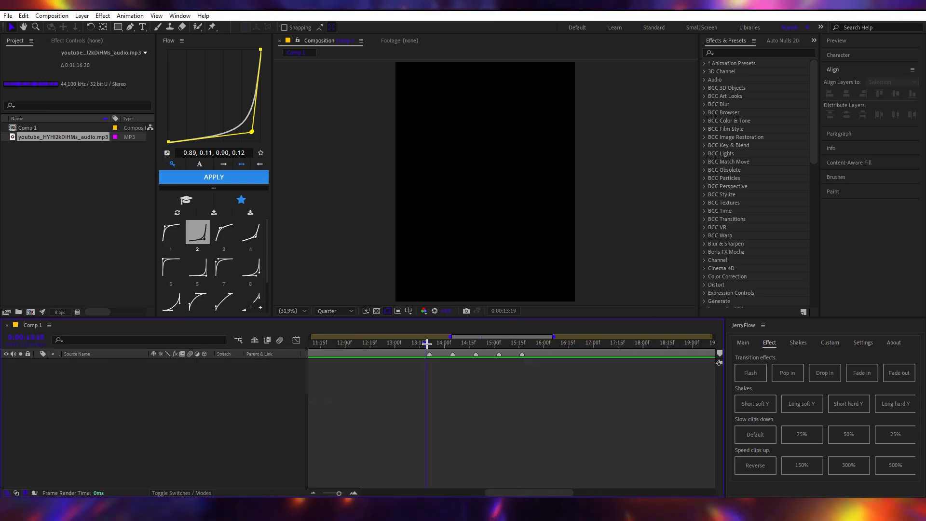
left_click(429, 344)
scroll(437, 372, "up", 3)
scroll(442, 373, "down", 3)
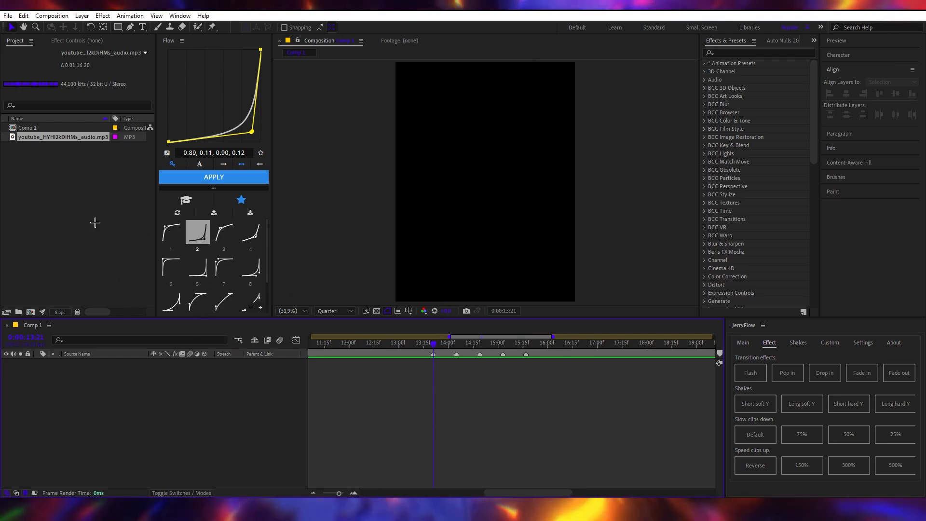
Import video_2025-03-02_18-46-03.mp4 into Comp 1 starting at the first marker and scale it up to fill the frame.
double_click(68, 219)
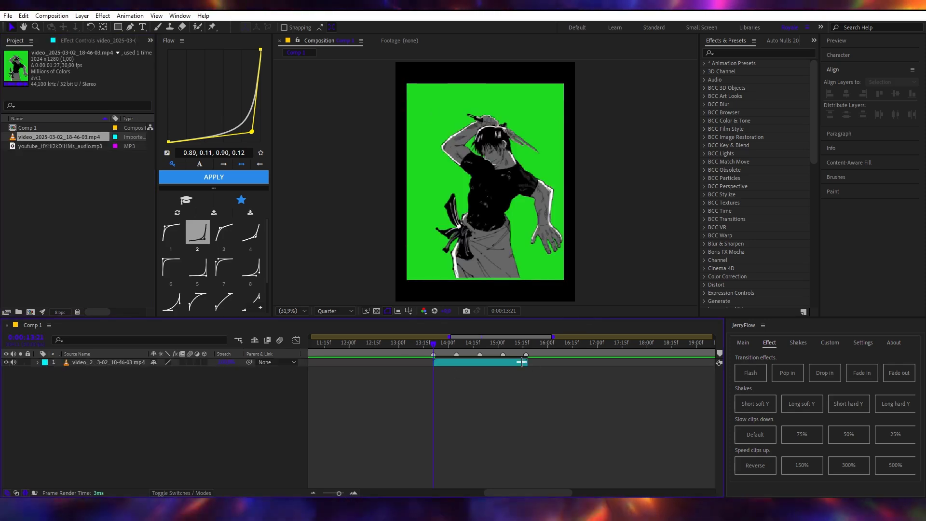
left_click(456, 362)
key("s")
left_click_drag(163, 370, 135, 370)
key("p")
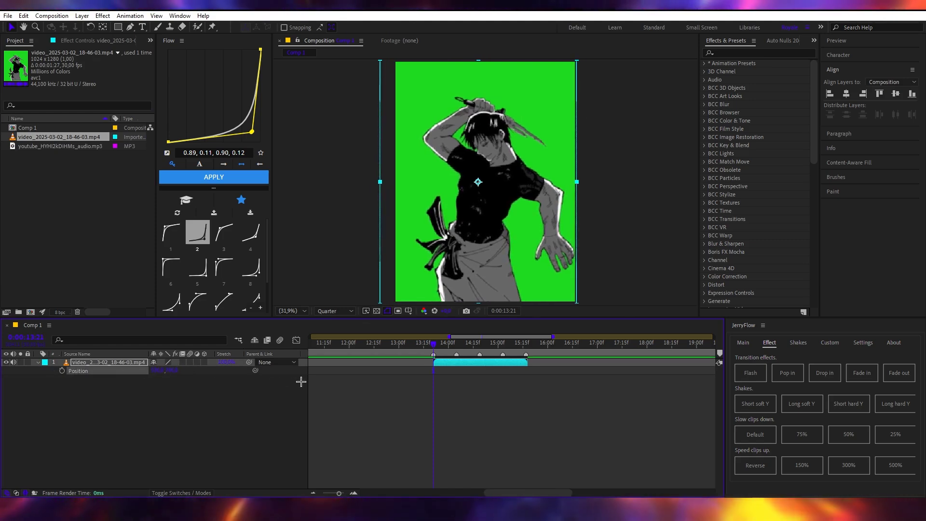
Enable time remapping on the clip, moving the first keyframe just before its start and the last to about 0:00:14:13.
key("ctrl+alt+t")
left_click(453, 371)
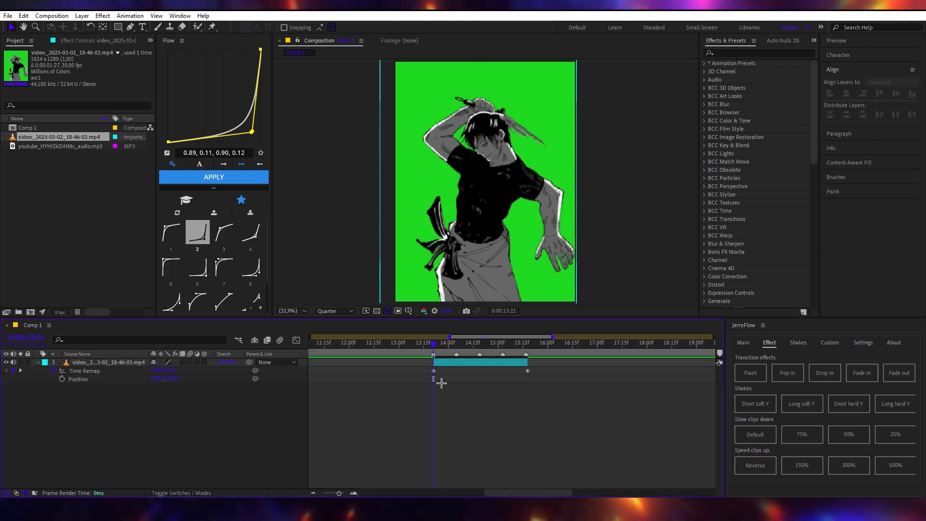
scroll(441, 380, "up", 2)
left_click_drag(426, 371, 422, 378)
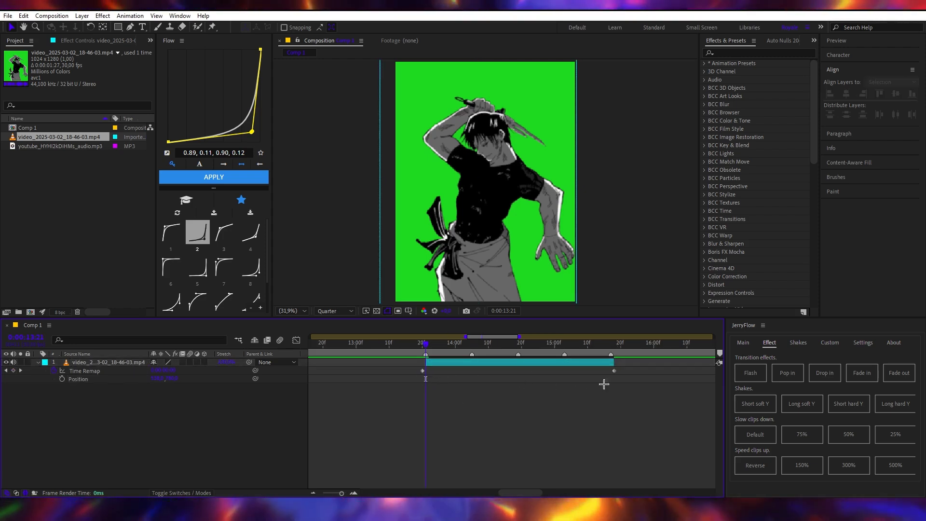
left_click_drag(614, 370, 498, 382)
left_click(482, 390)
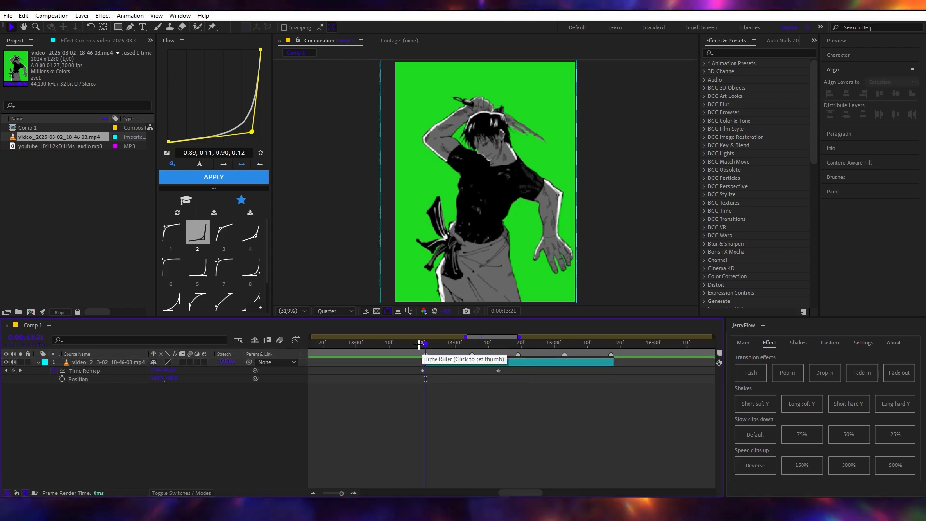
Preview the sped-up clip, then split it at the second beat marker and delete the remainder.
left_click(405, 346)
key("space")
key("space")
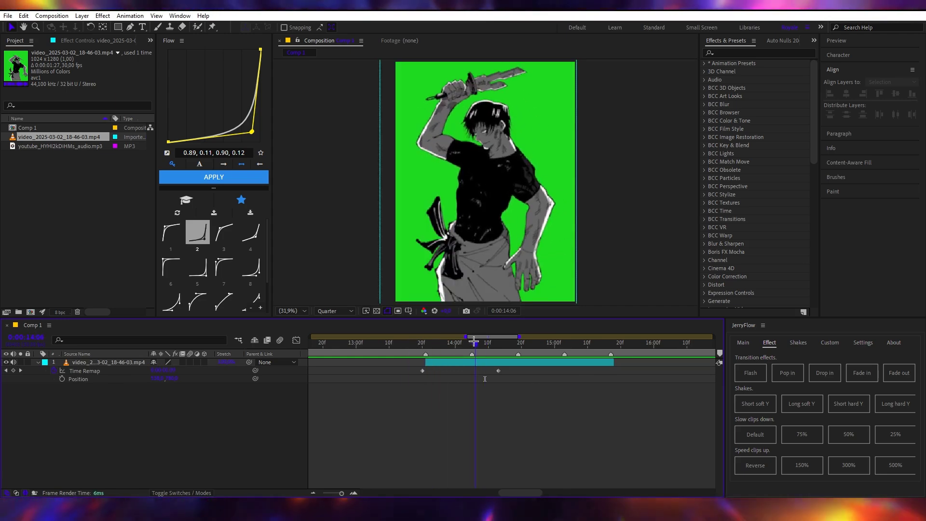
left_click(486, 362)
key("ctrl+shift+d")
key("Delete")
Apply Keylight (1.2) to the clip and sample the green background as the Screen Colour.
left_click(459, 363)
left_click_drag(439, 345, 428, 346)
right_click(440, 362)
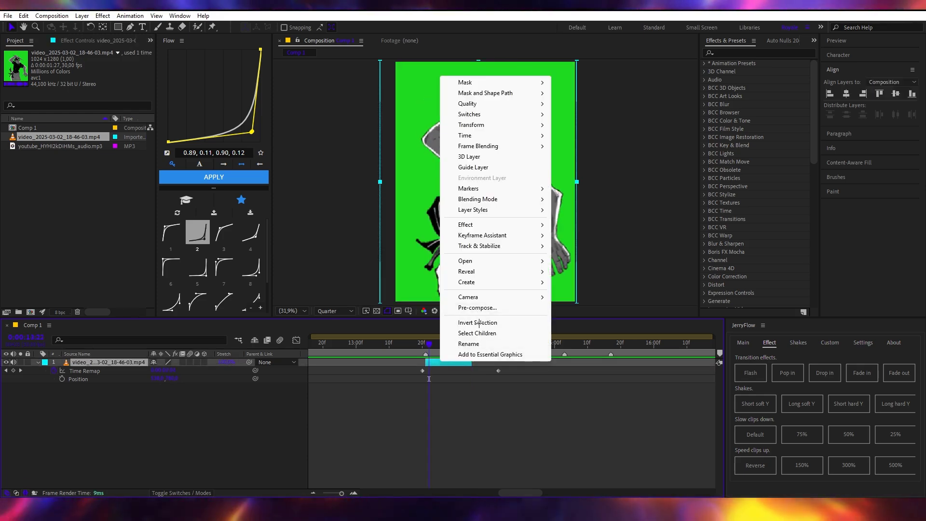
left_click(470, 388)
left_click(460, 362)
key("ctrl+space")
type("key")
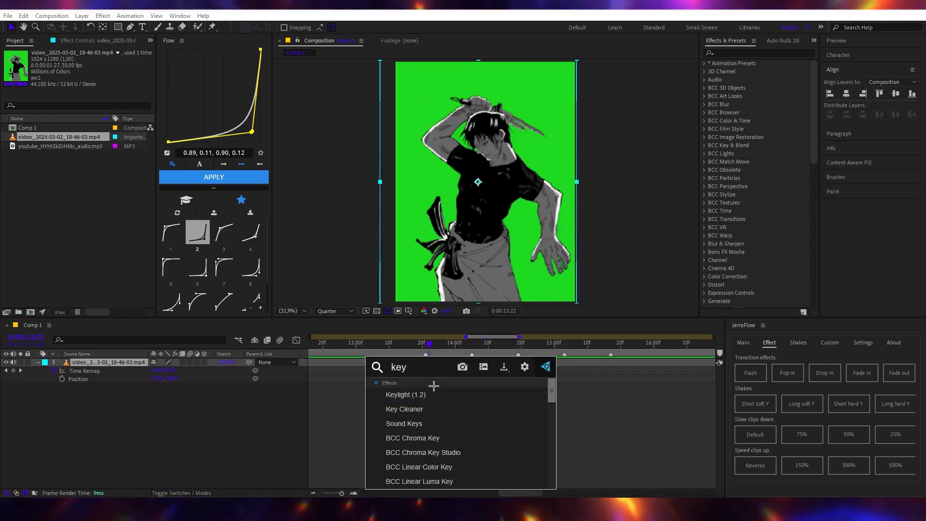
key("Return")
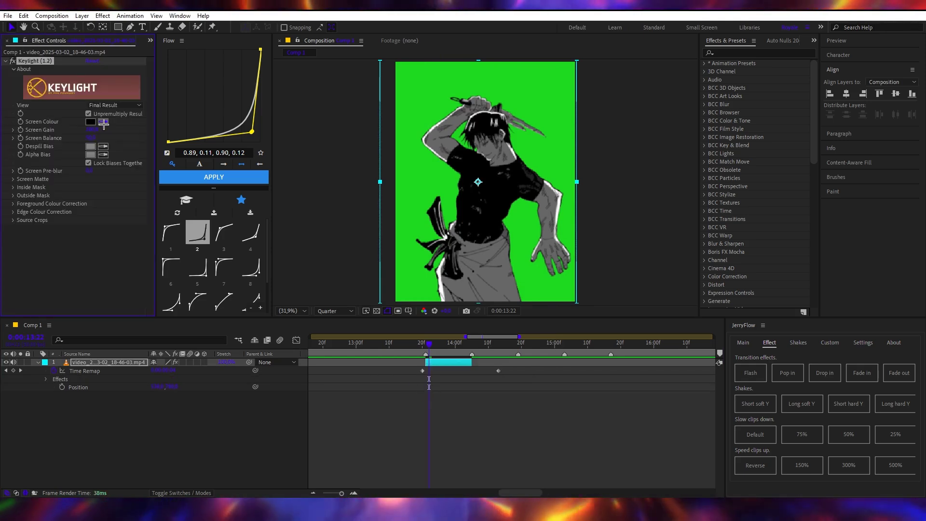
left_click(482, 88)
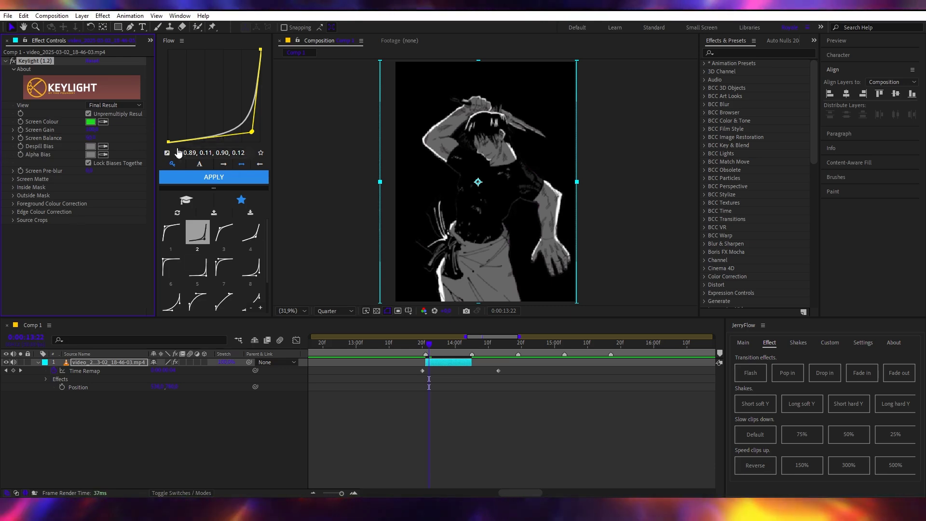
Pre-compose the keyed clip twice in a row with all attributes moved into the new composition, and preview it.
right_click(447, 358)
left_click(470, 306)
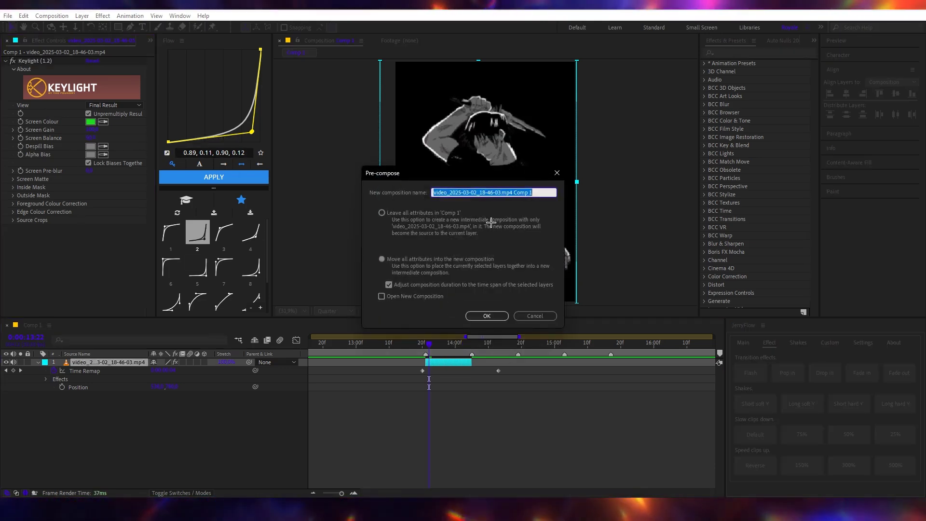
left_click(481, 314)
right_click(454, 364)
left_click(471, 305)
left_click(485, 314)
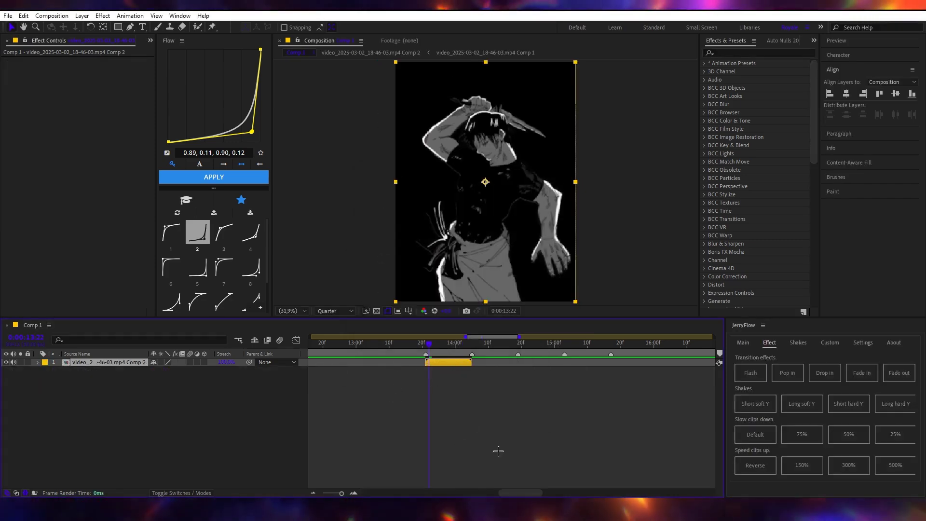
key("space")
left_click_drag(472, 358, 449, 362)
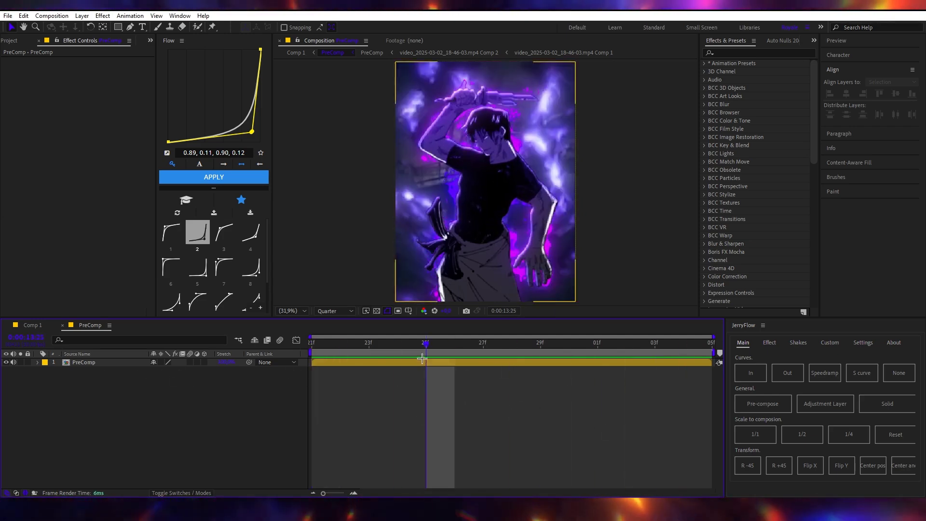
Inside PreComp, add two null objects, parenting the footage layer to the lower null and that null to the upper one.
left_click(32, 324)
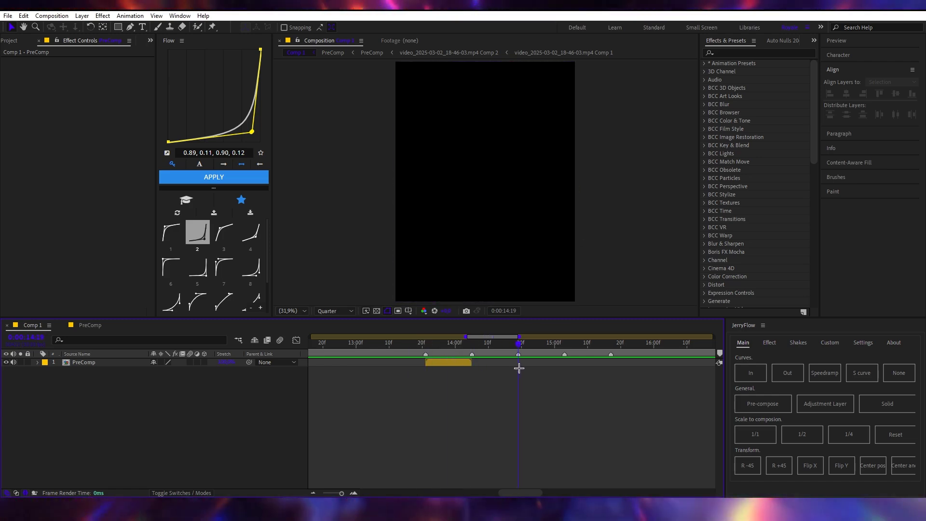
double_click(450, 364)
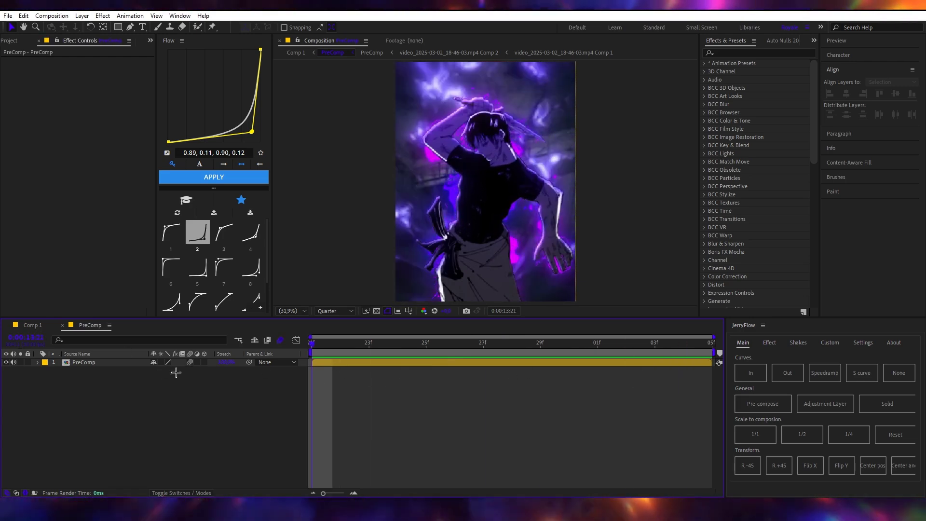
left_click(337, 361)
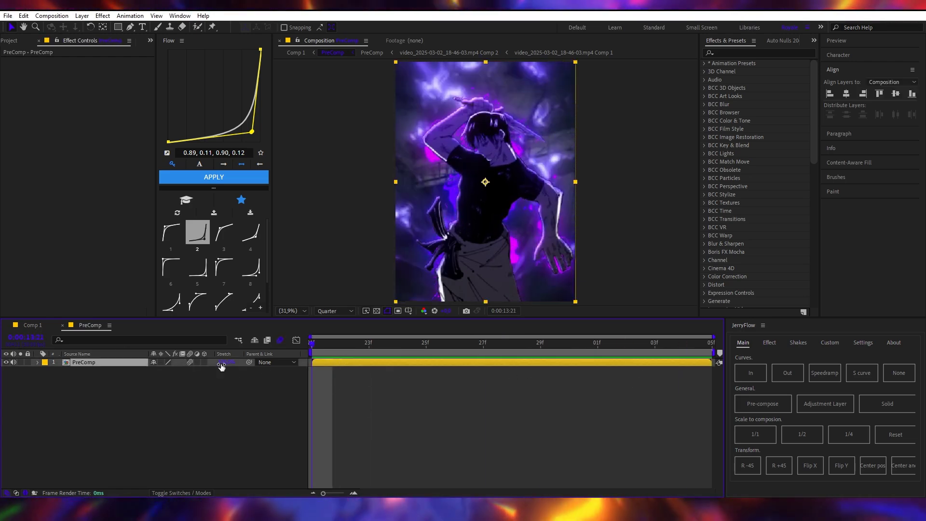
right_click(225, 428)
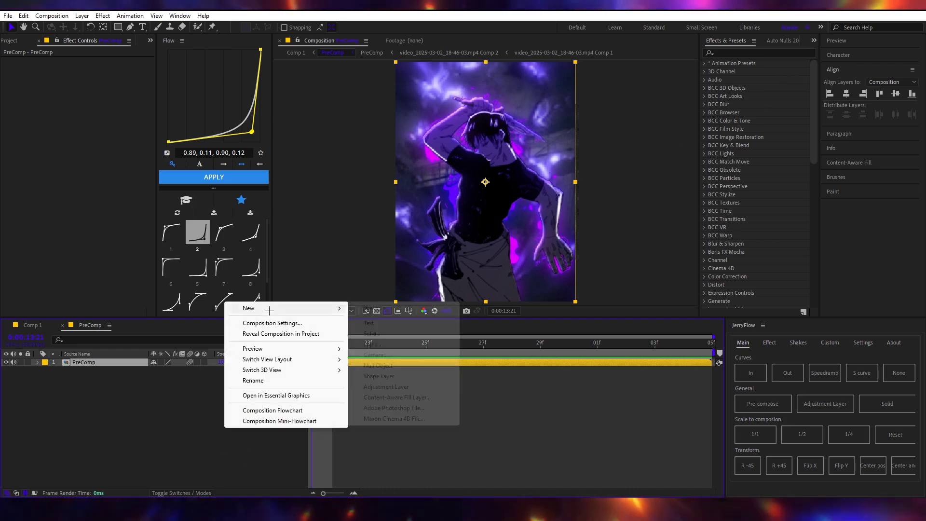
mouse_move(256, 308)
left_click(400, 373)
key("ctrl+alt+shift+y")
left_click(337, 378)
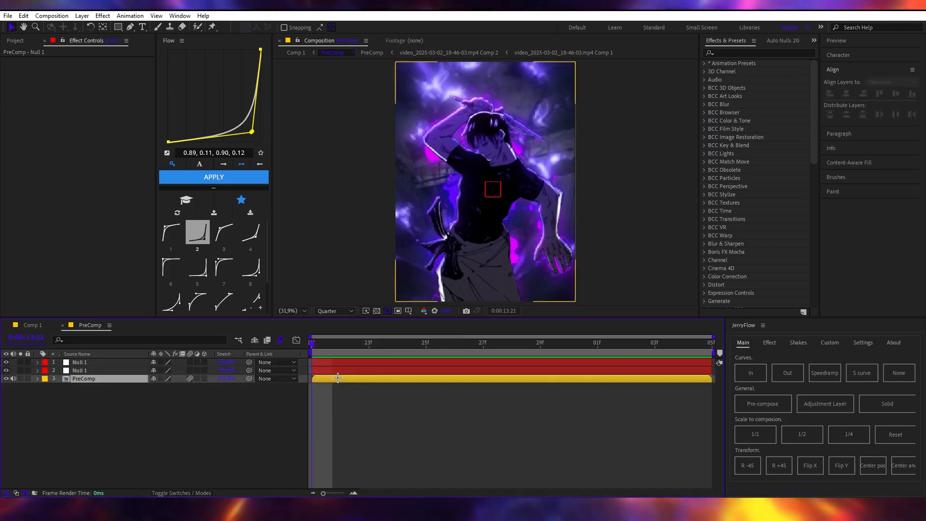
left_click_drag(249, 379, 80, 363)
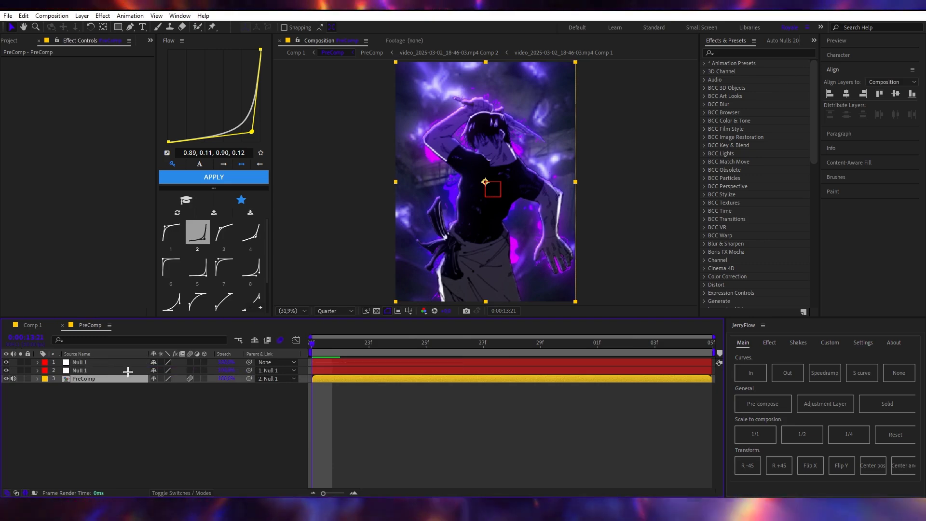
Animate the lower null's Scale from strongly enlarged at the start down to its original size, easing it with Flow preset 1.
left_click(80, 370)
key("s")
left_click(65, 379)
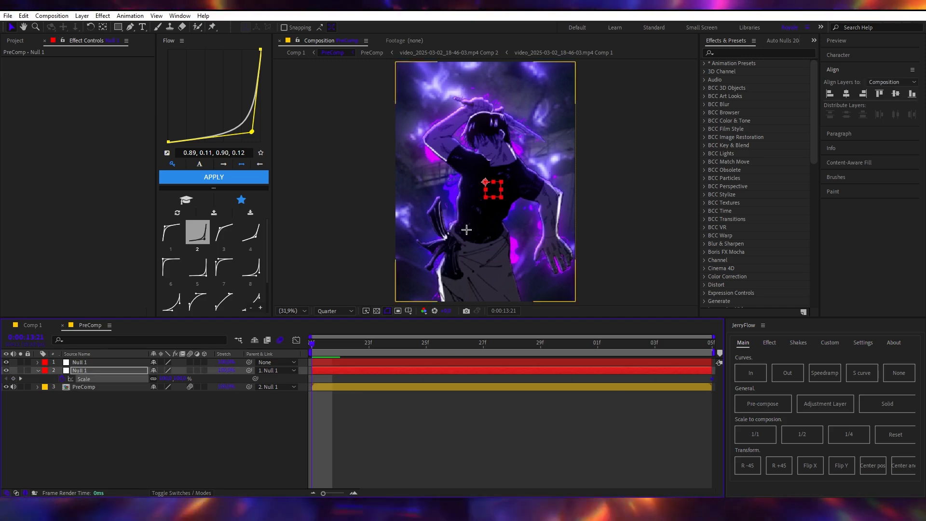
left_click_drag(169, 379, 330, 378)
left_click(330, 403)
left_click(96, 378)
left_click(167, 226)
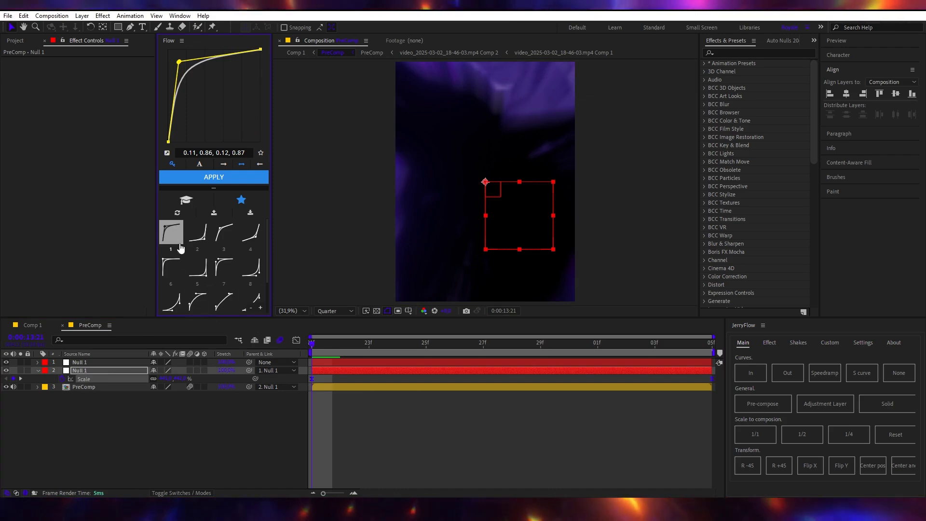
Keyframe the upper null's Scale at its original size at the start and strongly enlarged at about 0:00:14:04.
left_click(119, 363)
key("s")
left_click(62, 371)
left_click(349, 384)
left_click_drag(333, 342, 787, 347)
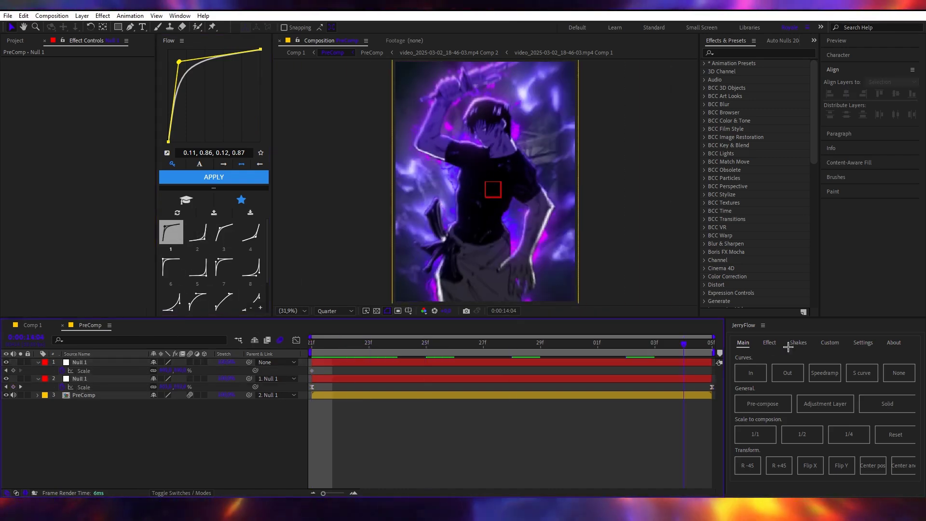
left_click_drag(173, 370, 560, 406)
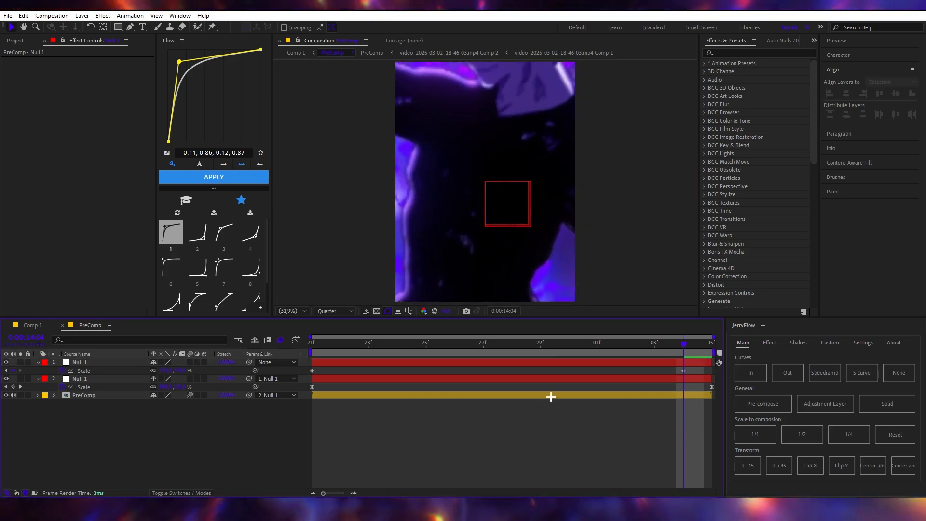
left_click_drag(168, 373, 283, 387)
Move the upper null's enlarged Scale keyframe to the layer's end and ease the animation with Flow preset 2.
left_click(669, 374)
left_click_drag(684, 371, 711, 379)
left_click(197, 231)
left_click(354, 382)
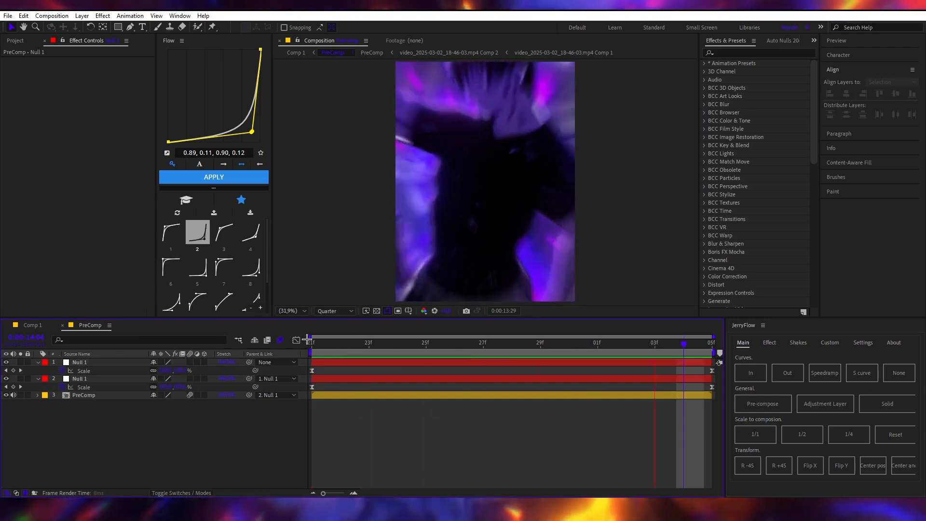
key("Home")
key("space")
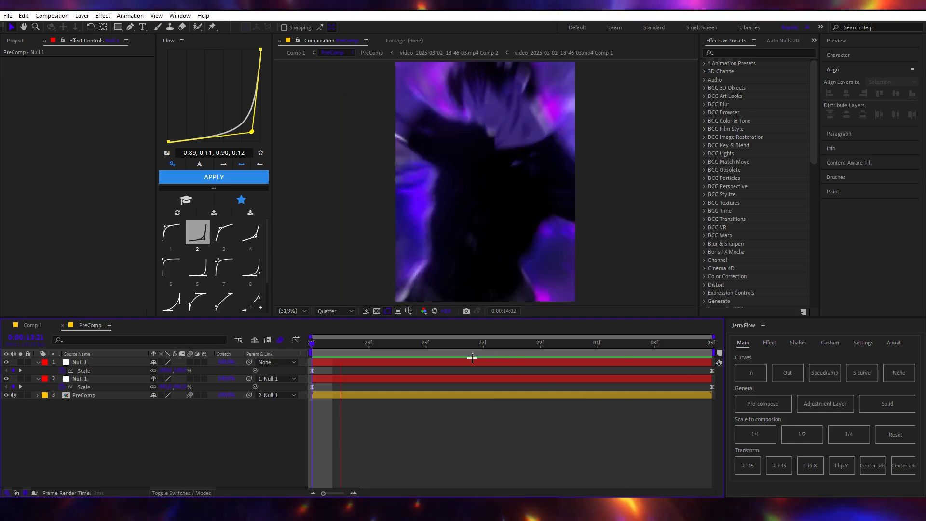
Reshape the lower null's Scale curve in the graph editor so it drops faster and dips slightly below 100% before its end.
key("space")
left_click(132, 387)
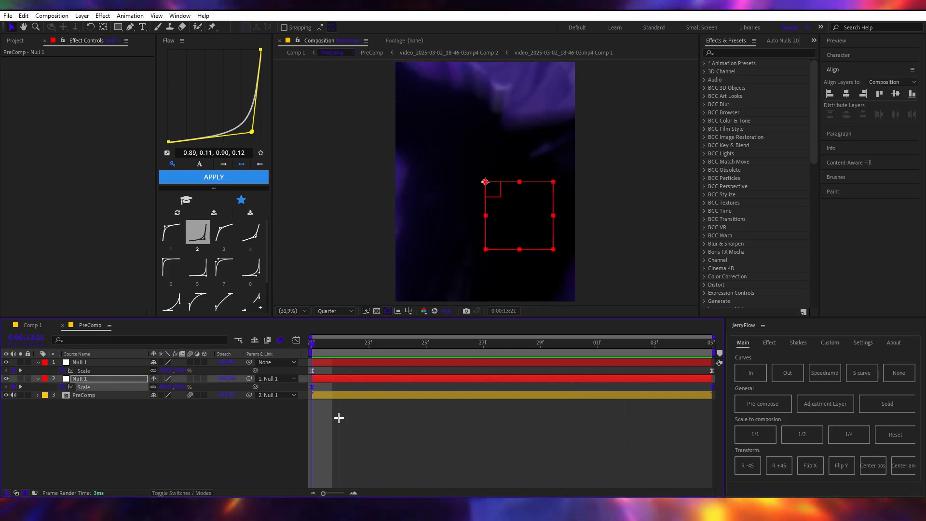
left_click(297, 340)
left_click_drag(377, 343, 534, 355)
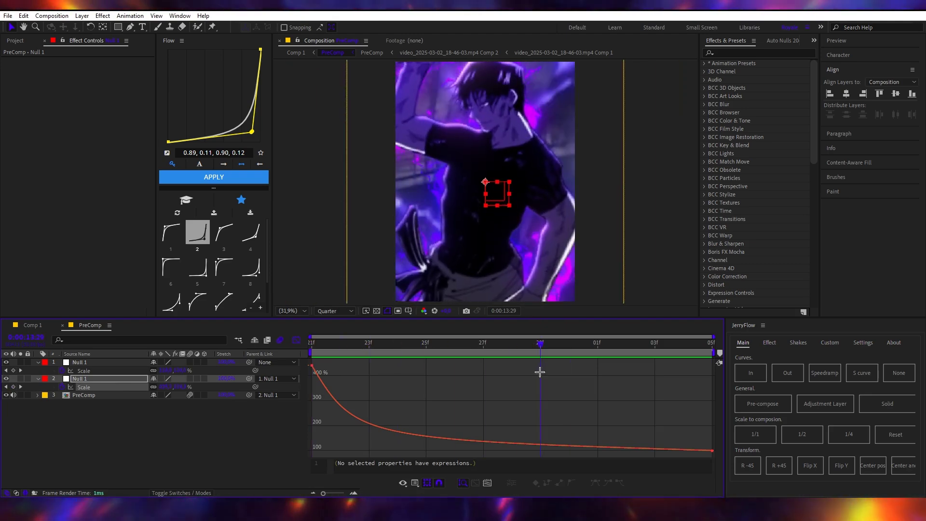
left_click(355, 416)
mouse_move(353, 440)
left_mouse_down()
mouse_move(359, 454)
mouse_move(342, 450)
mouse_move(356, 451)
left_mouse_up()
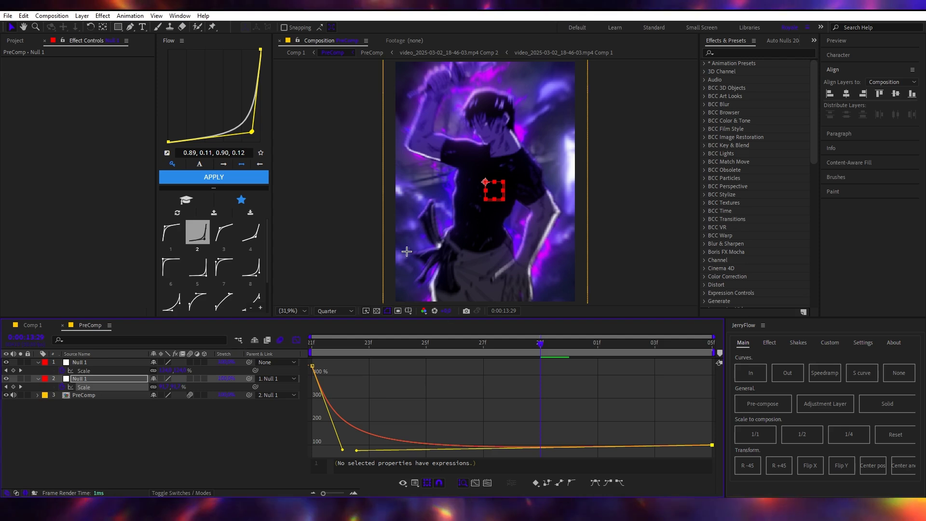
Adjust the upper null's Scale curve to stay flatter near 100% and rise more sharply towards the end of the layer.
left_click(108, 370)
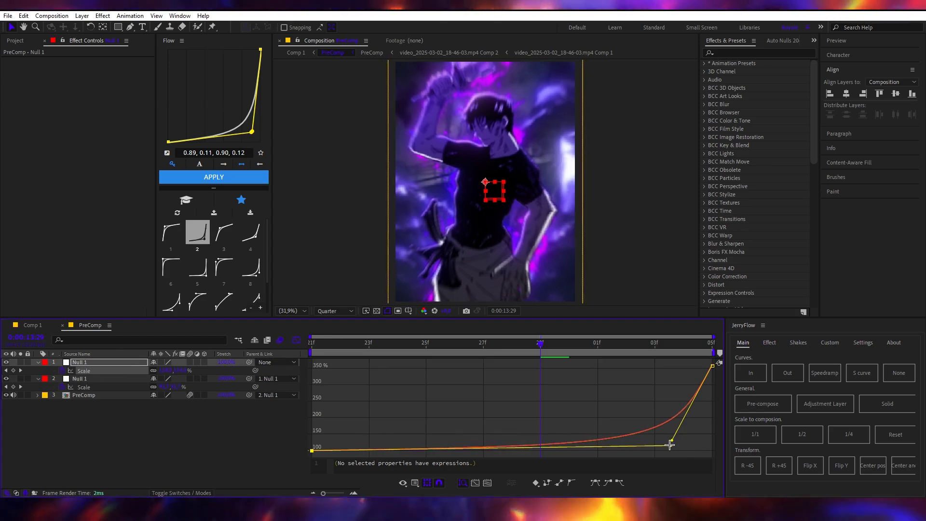
mouse_move(672, 440)
left_mouse_down()
mouse_move(672, 451)
mouse_move(682, 444)
left_mouse_up()
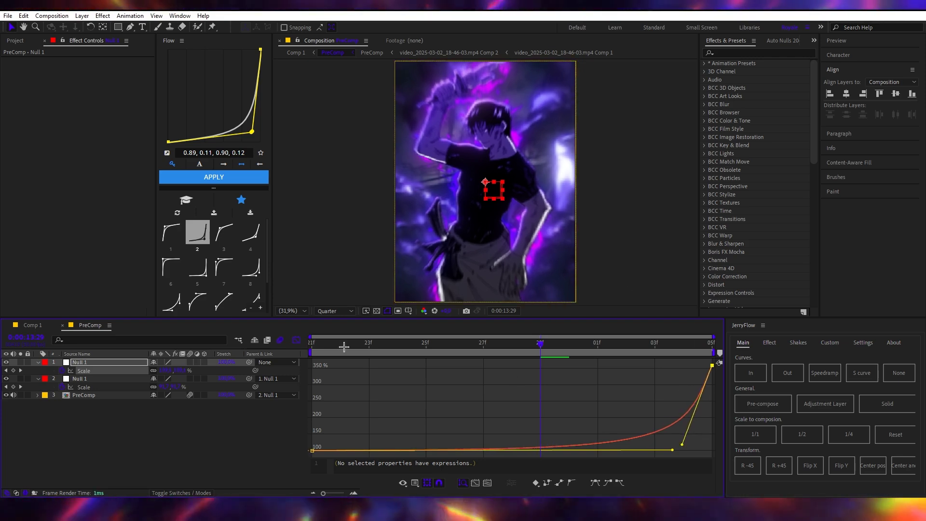
left_click(295, 341)
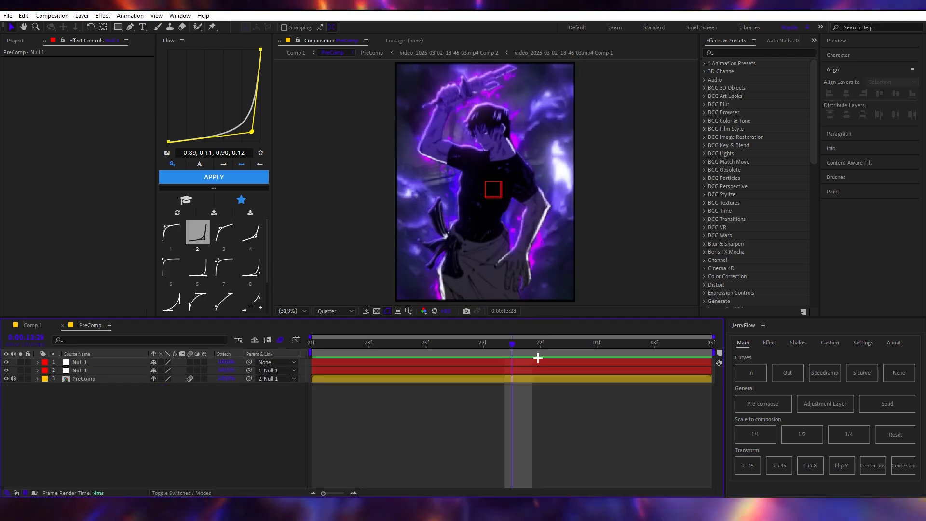
mouse_move(503, 349)
left_mouse_down()
mouse_move(533, 347)
mouse_move(507, 352)
left_mouse_up()
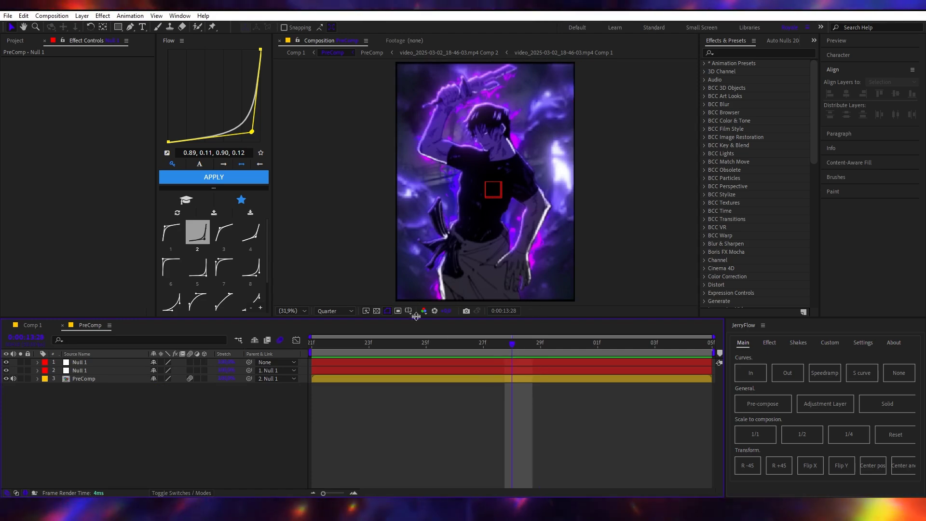
Fine-tune the end handle of the lower null's Scale curve and play back the PreComp animation.
left_click(486, 372)
key("s")
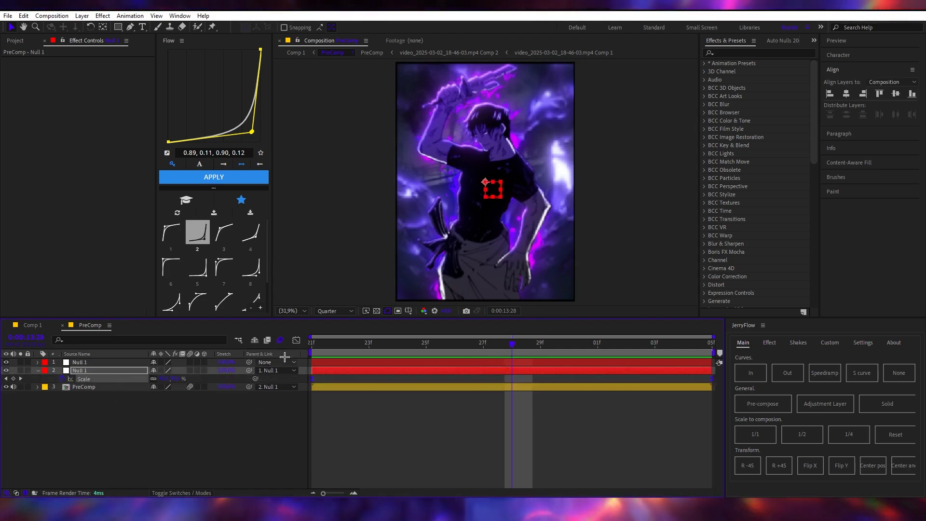
left_click(296, 340)
left_click_drag(356, 452, 357, 453)
key("s")
key("space")
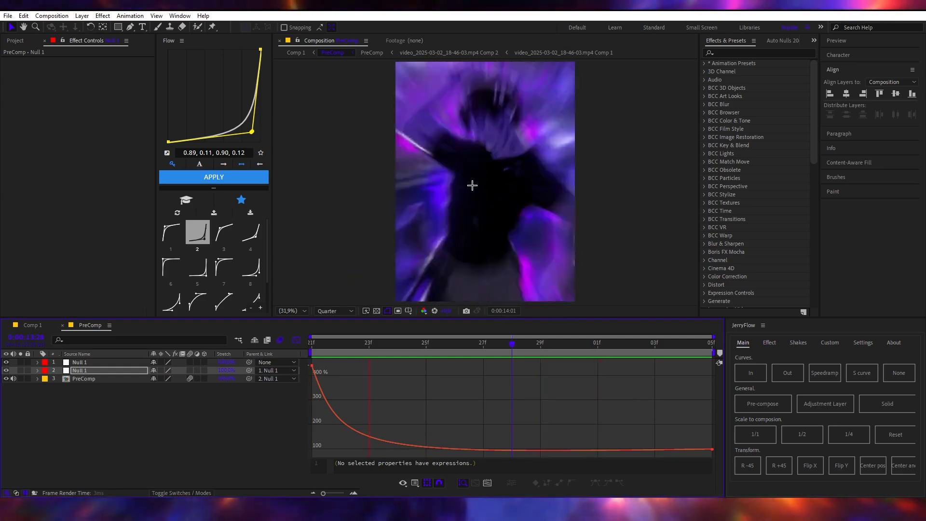
Return to Comp 1 and play back the first clip's zoom animation from just before its start.
left_click(43, 328)
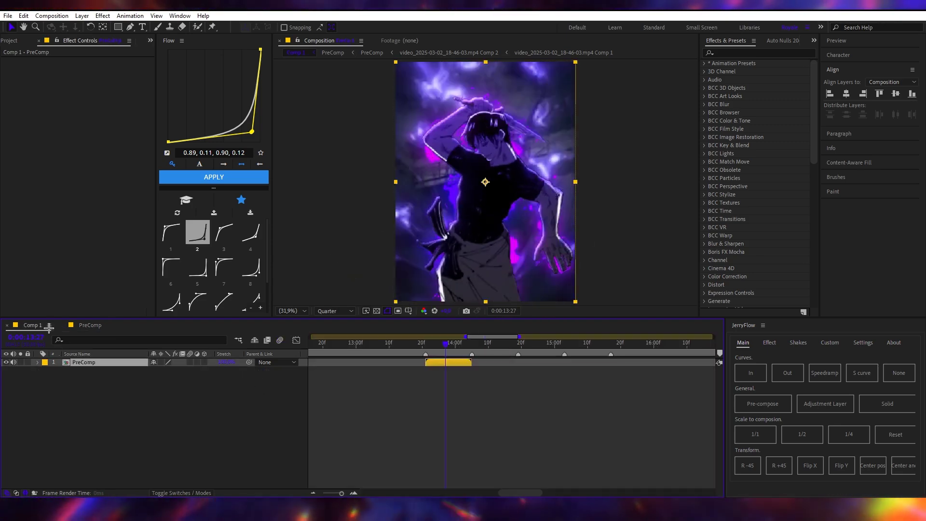
left_click(415, 342)
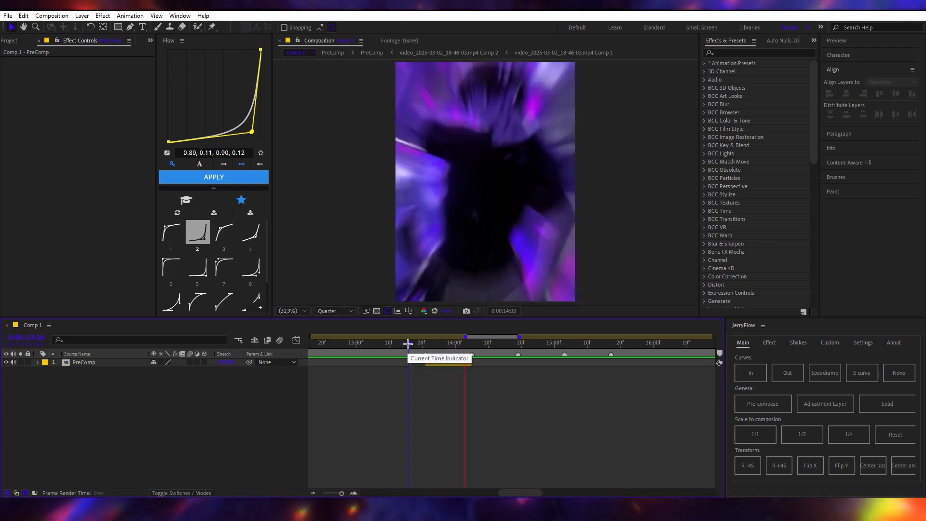
left_click(418, 344)
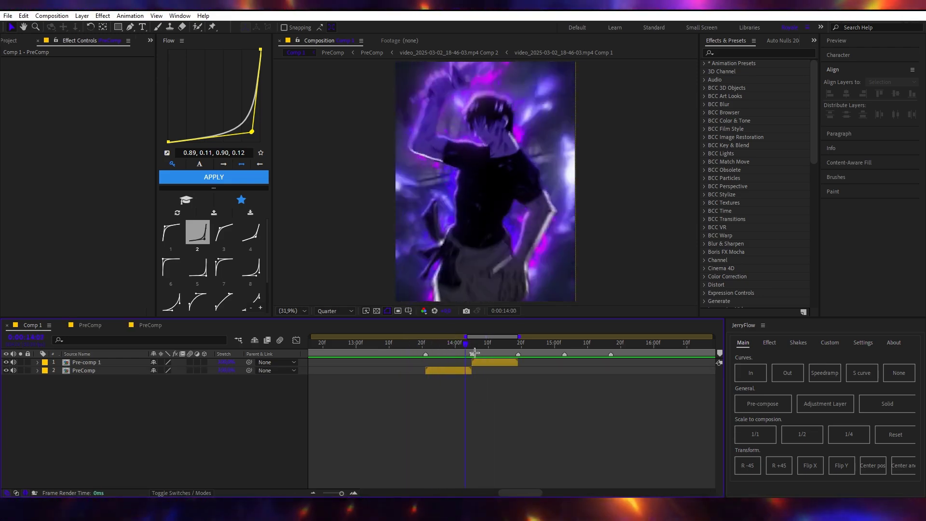
Select the Pre-comp 1 layer in Comp 1 and scrub through both clips up to about 0:00:14:12.
left_click_drag(475, 353, 447, 361)
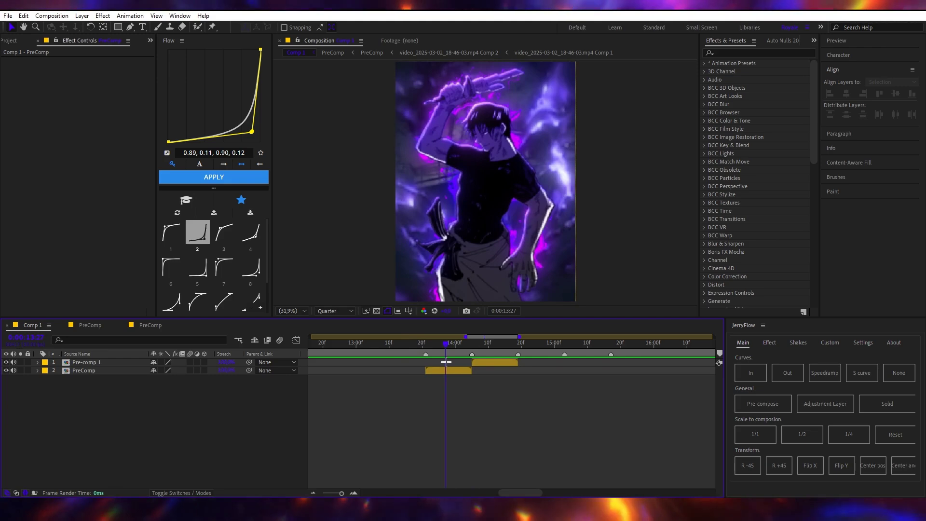
left_click(493, 364)
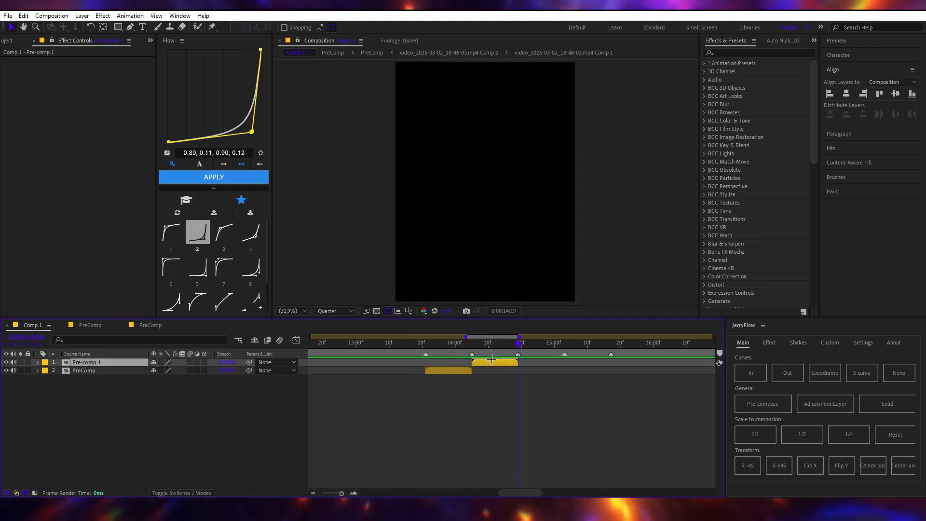
left_click(450, 343)
left_click_drag(470, 356, 494, 357)
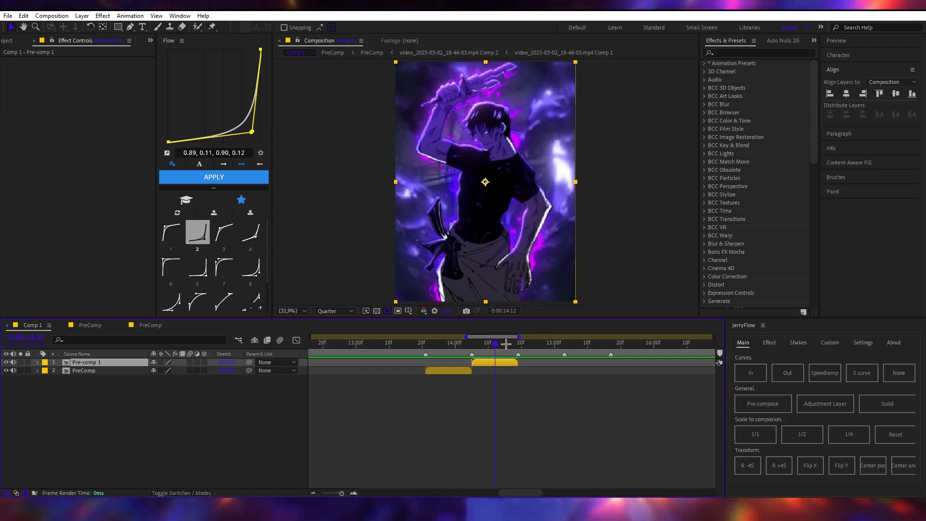
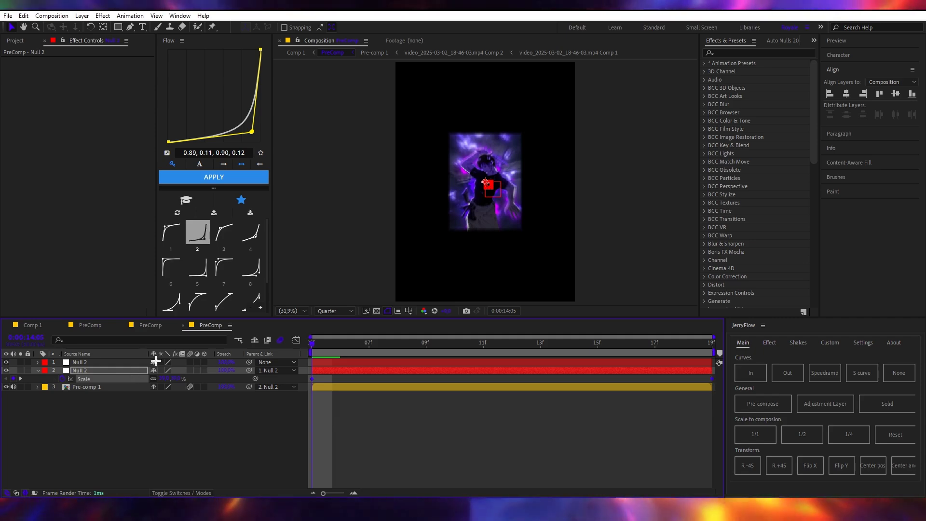
Ease the lower null's Scale animation in the second clip's PreComp with Flow preset 1 and preview it.
left_click(169, 232)
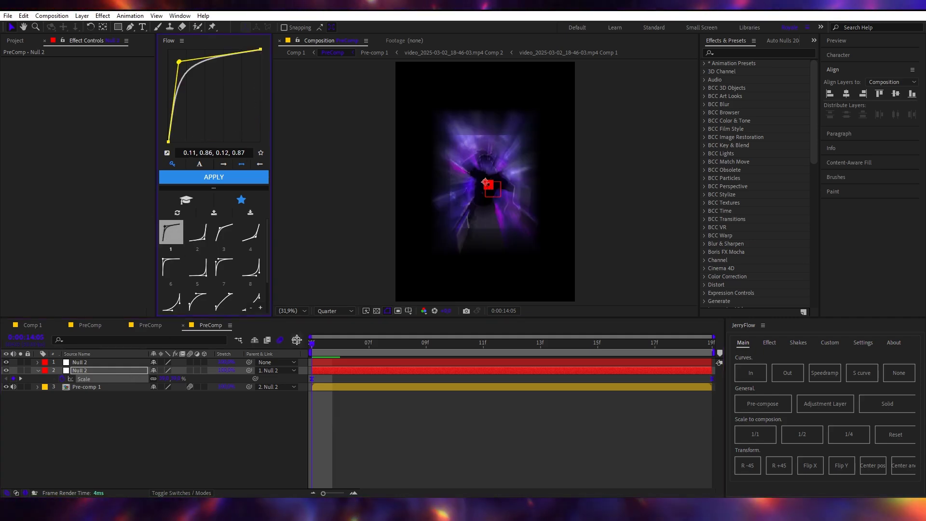
key("space")
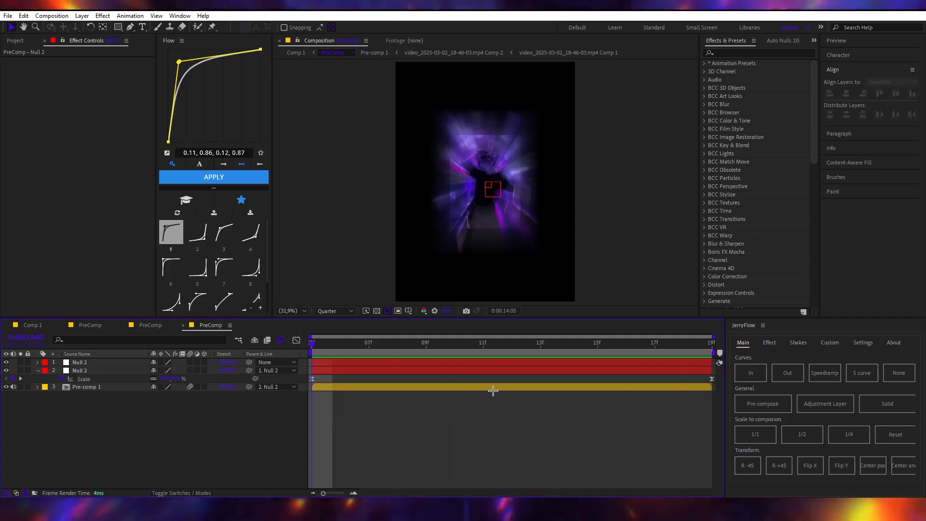
key("space")
Keyframe the upper null's Scale from its original size at the start to strongly reduced at the layer's end.
left_click(108, 361)
key("s")
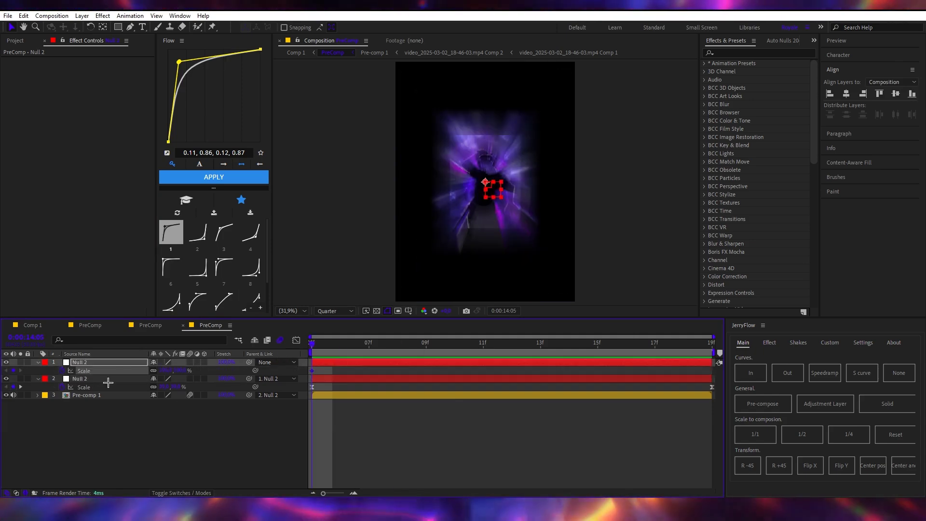
left_click(108, 410)
key("space")
key("space")
left_click_drag(170, 373, 133, 373)
left_click(542, 419)
left_click_drag(684, 371, 709, 386)
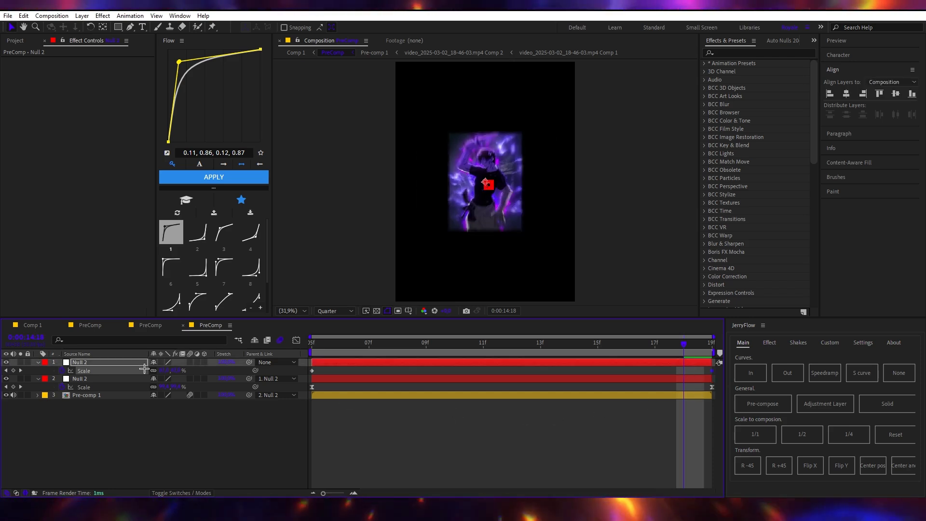
Ease the upper null's Scale animation with Flow preset 2 and save the project.
left_click(198, 232)
left_click(419, 414)
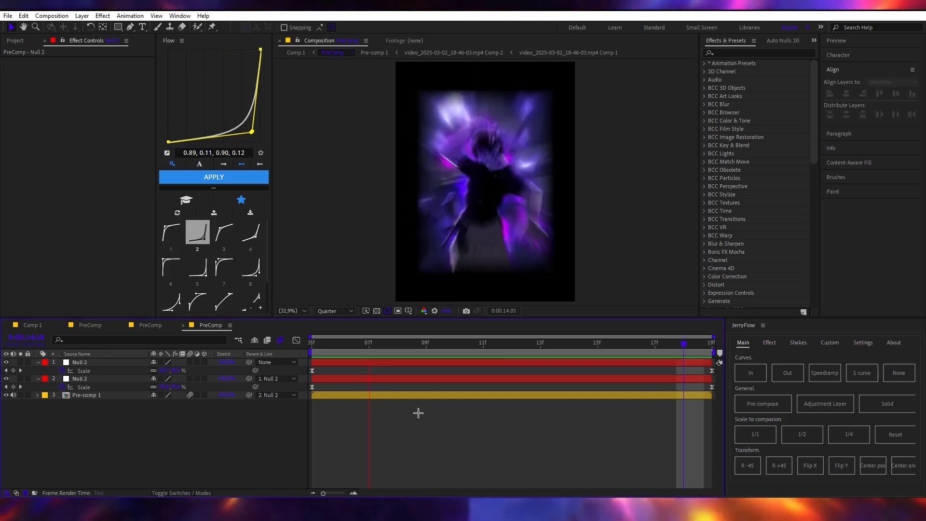
key("space")
left_click_drag(511, 352, 515, 363)
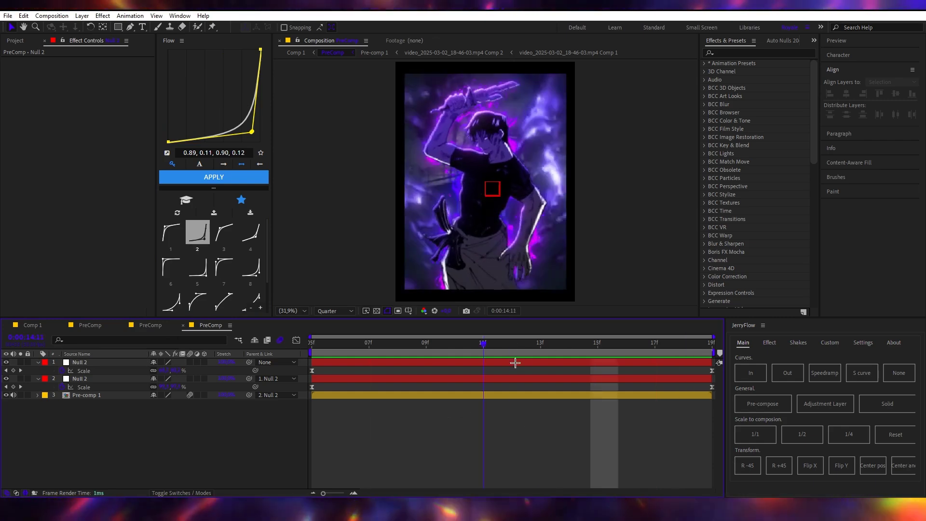
key("ctrl+s")
Raise the handles of the lower null's Scale curve so the zoom overshoots slightly above 100% before settling.
left_click(120, 386)
left_click(297, 339)
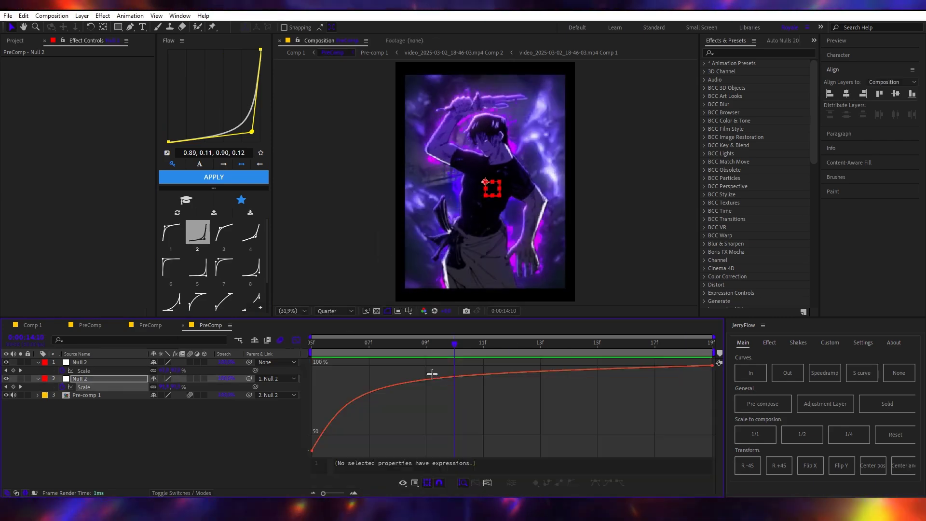
left_click_drag(360, 377, 362, 361)
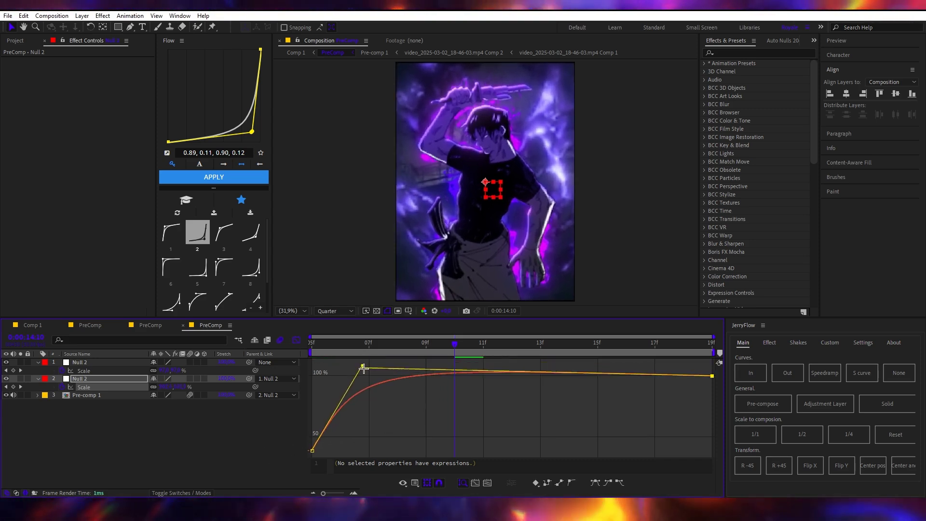
Raise the handles of the upper null's Scale curve so it swells above 100% before shrinking at the end.
left_click(123, 371)
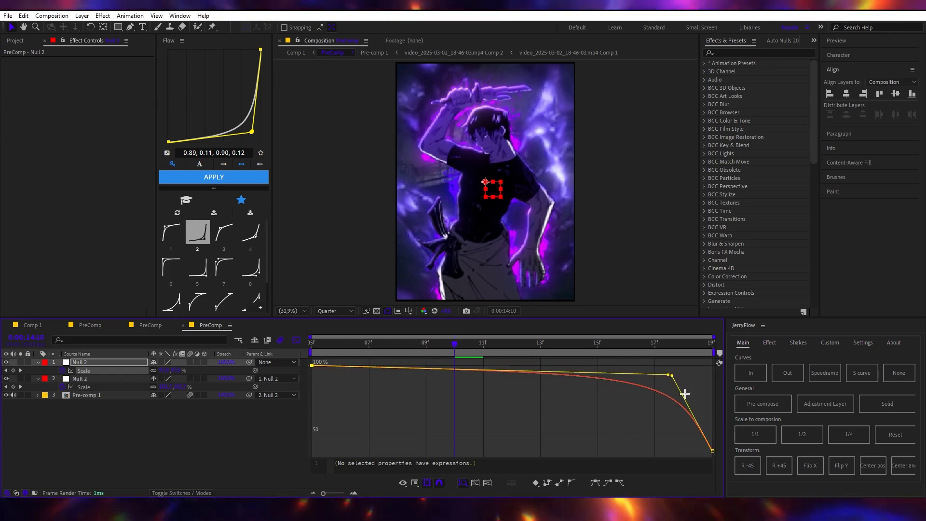
left_click_drag(669, 377, 670, 366)
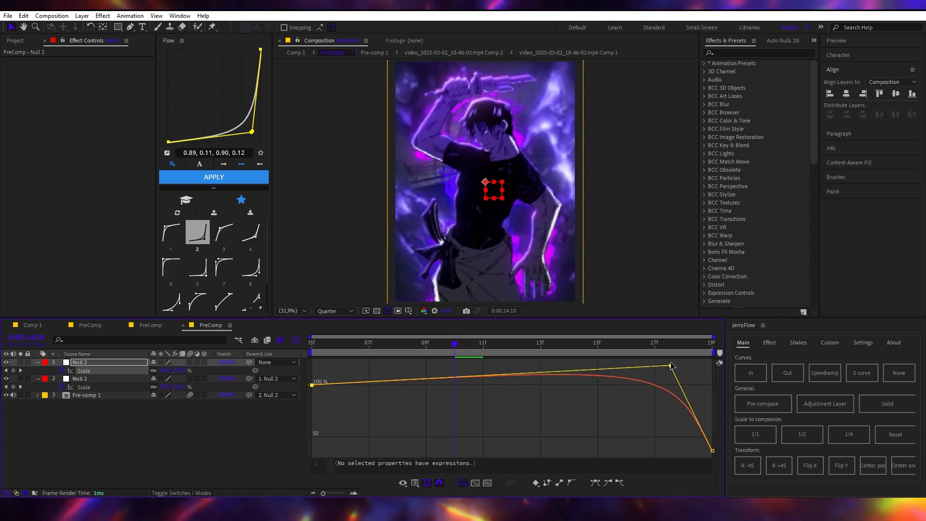
key("space")
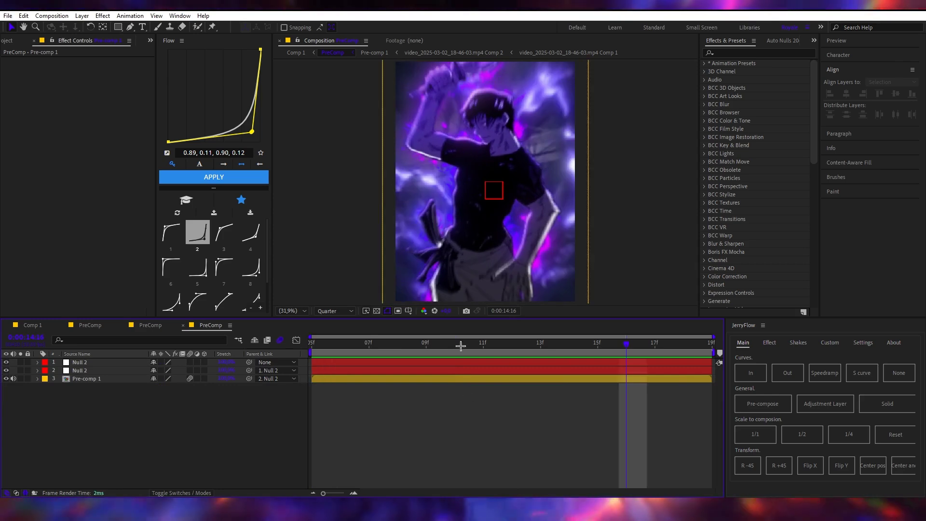
Add a Motion Tile effect with mirrored edges to the Pre-comp 1 layer and save the project.
key("space")
key("ctrl+space")
key("1")
key("ctrl+s")
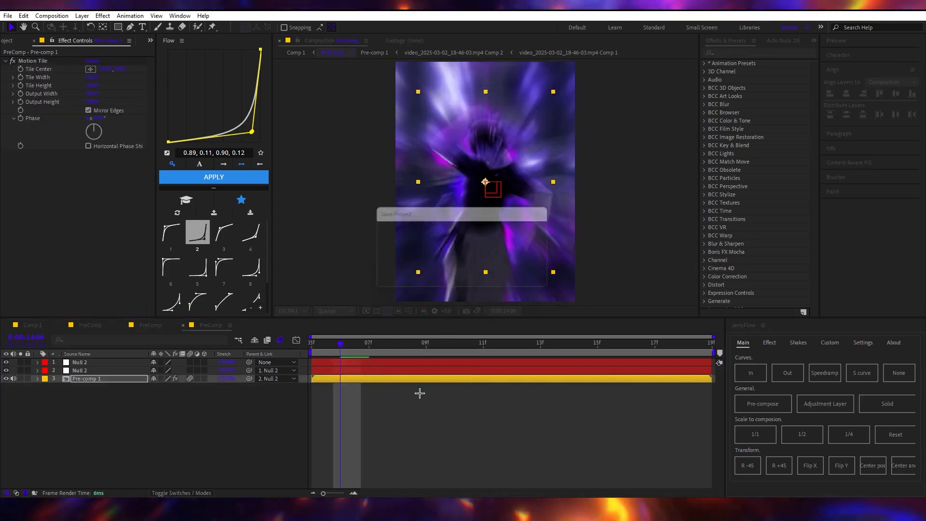
Raise the lower null's starting Scale to about 60% and ease the animation with Flow preset 3.
left_click(400, 362)
left_click_drag(340, 343, 747, 357)
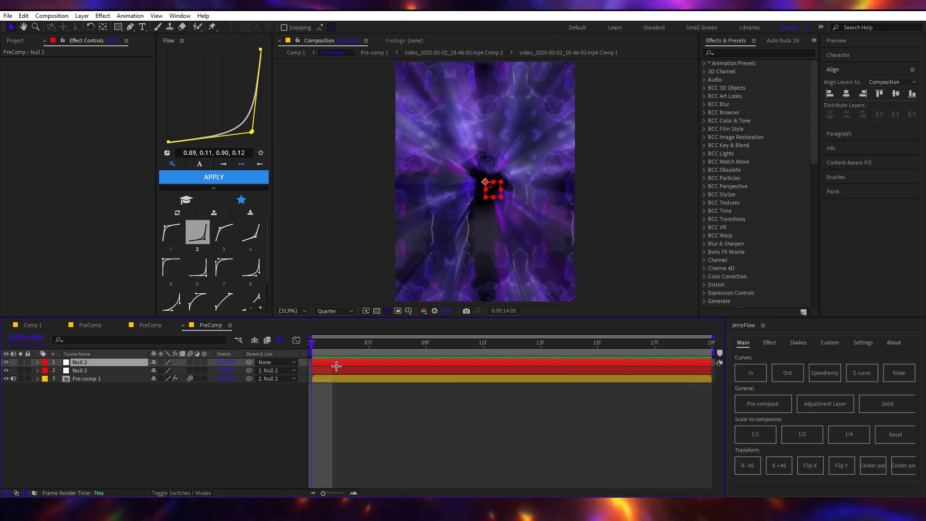
left_click(337, 369)
key("s")
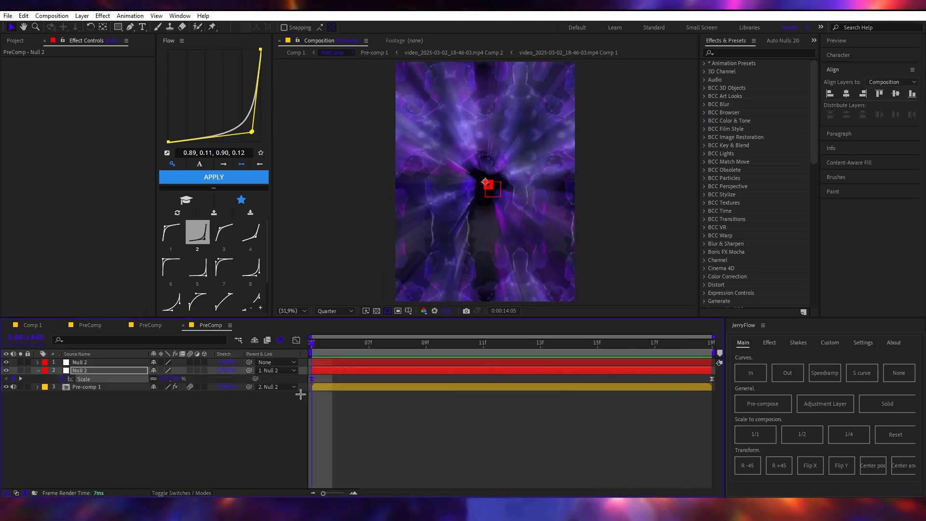
key("Delete")
left_click(223, 241)
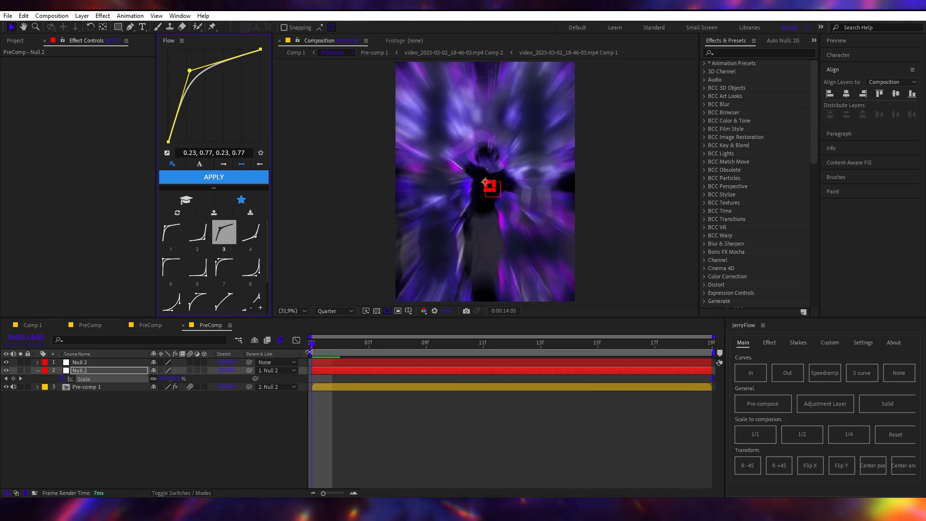
Pull the handles of the lower null's Scale curve above 100% to create an overshoot and play back the result.
left_click(296, 340)
left_click_drag(681, 390, 762, 351)
left_click_drag(382, 389, 381, 368)
key("space")
left_click(585, 411)
left_click(434, 366)
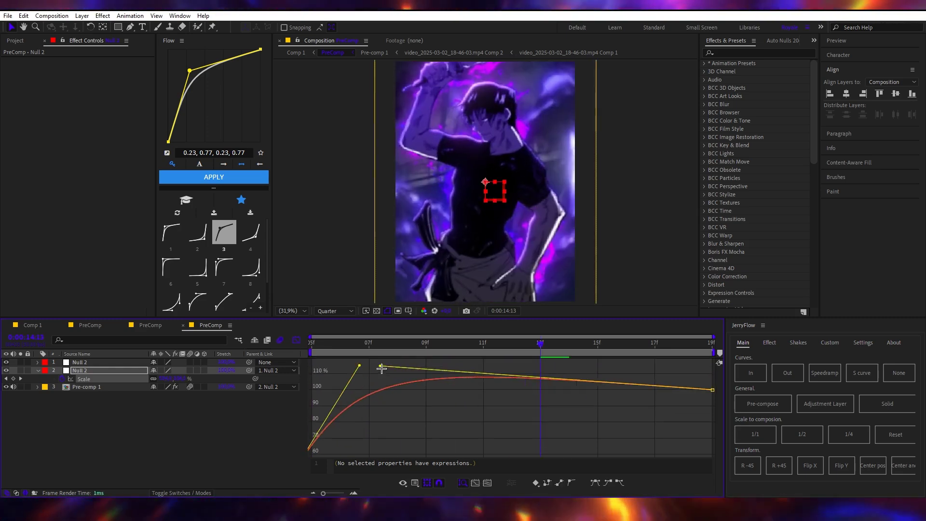
key("space")
Return to Comp 1 and review the two zoom clips and the transition between them.
key("shift+Escape")
left_click(348, 370)
mouse_move(430, 347)
left_mouse_down()
mouse_move(409, 351)
mouse_move(502, 347)
mouse_move(468, 362)
mouse_move(425, 364)
left_mouse_up()
left_click(541, 370)
left_click(577, 366, "shift")
key("Delete")
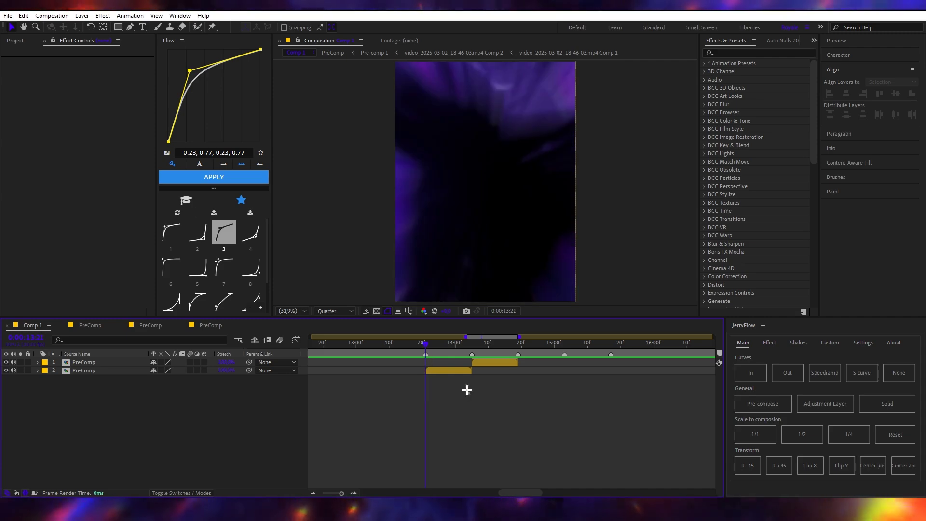
Open the later clip's PreComp and add an adjustment layer above the nulls, starting at the clip's first frame.
left_click(490, 367)
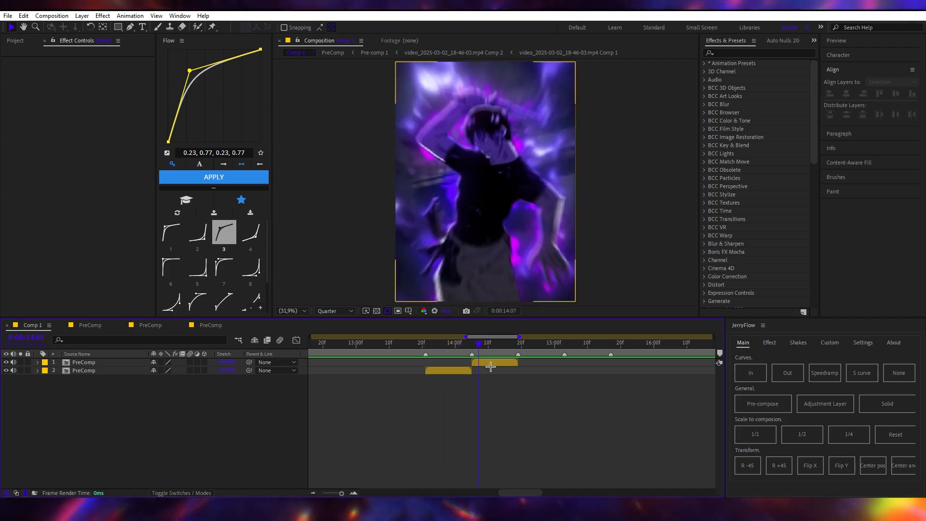
double_click(491, 367)
left_click(299, 340)
left_click(428, 413)
key("u")
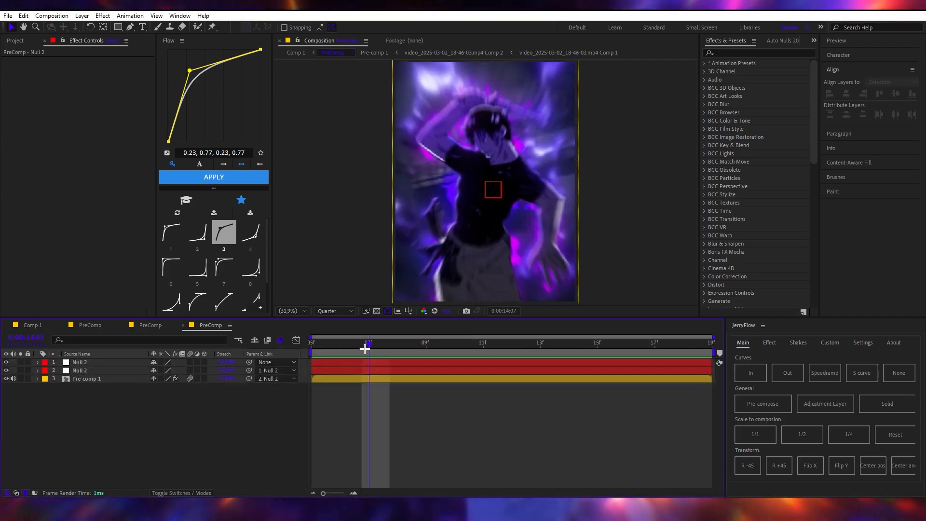
left_click_drag(365, 345, 289, 372)
left_click(811, 406)
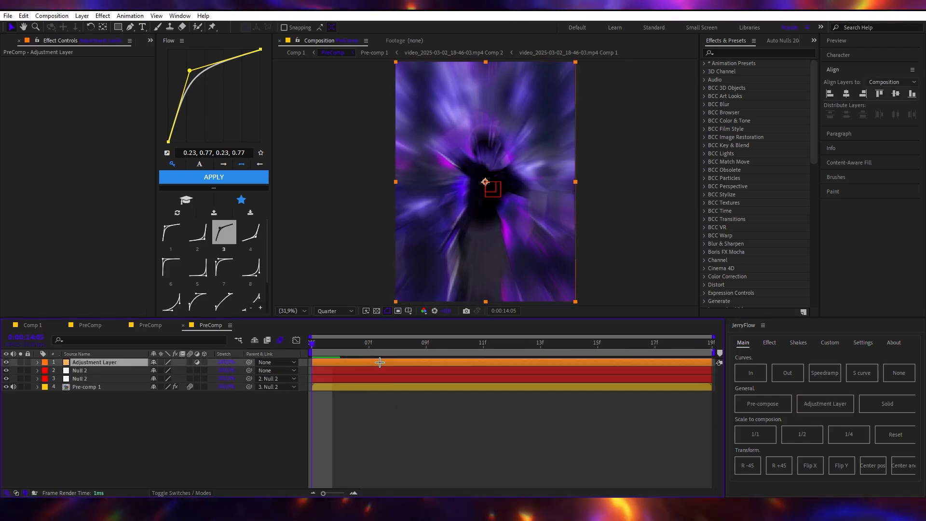
Apply the Warp effect to the adjustment layer and set its Warp Style to FishEye.
key("ctrl+space")
type("wa")
key("Return")
left_click(103, 69)
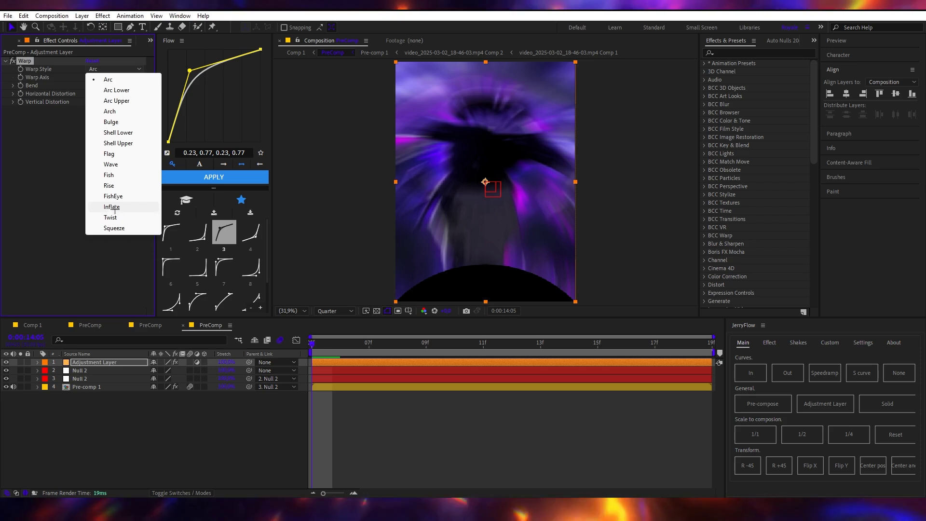
left_click(104, 205)
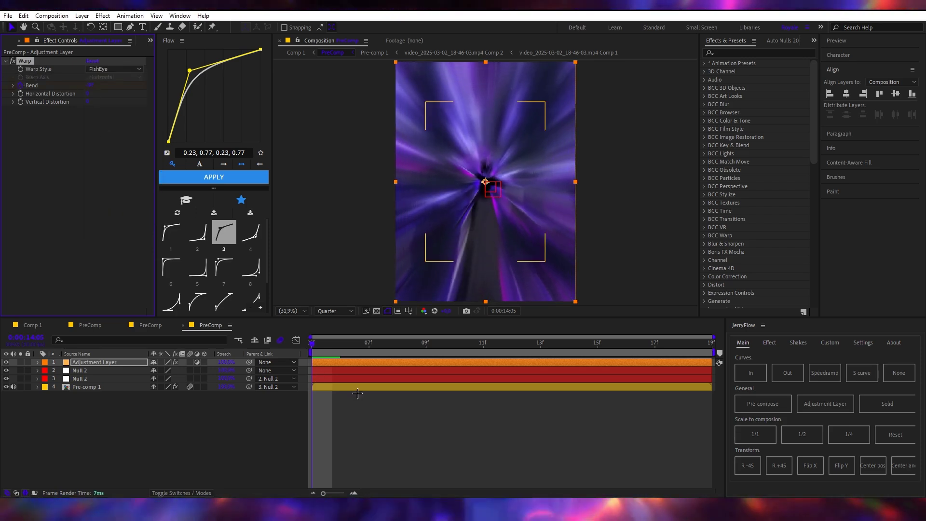
Animate the Warp Bend down to 0 across the whole clip and ease it with Flow preset 3.
key("u")
left_click_drag(325, 346, 541, 345)
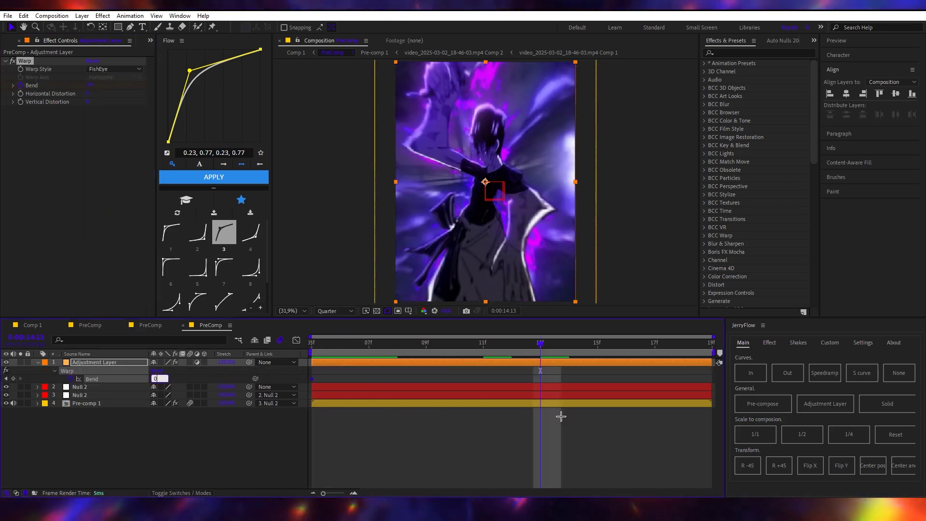
key("Return")
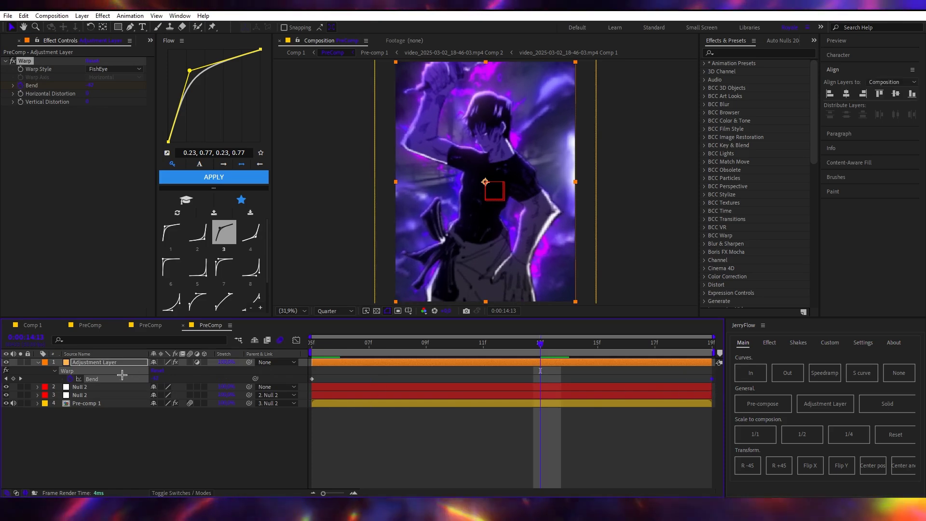
double_click(224, 241)
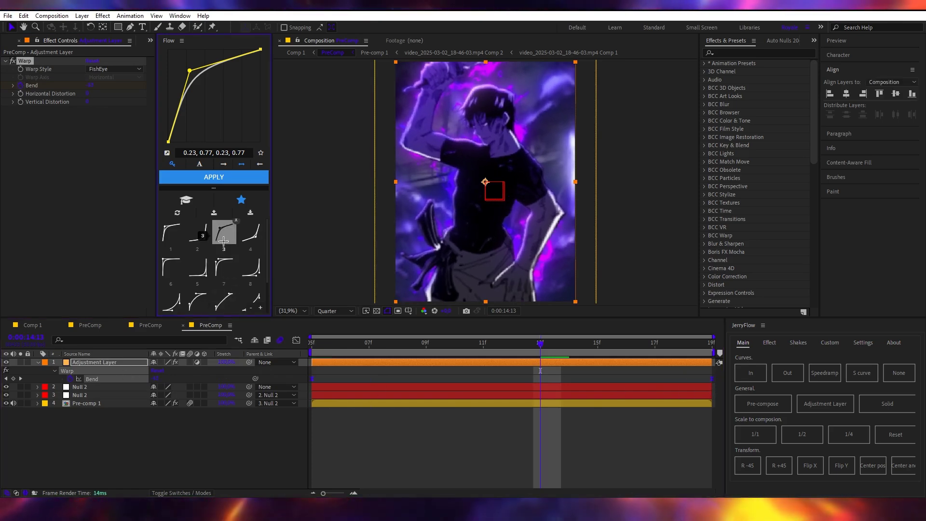
left_click(499, 449)
key("space")
key("space")
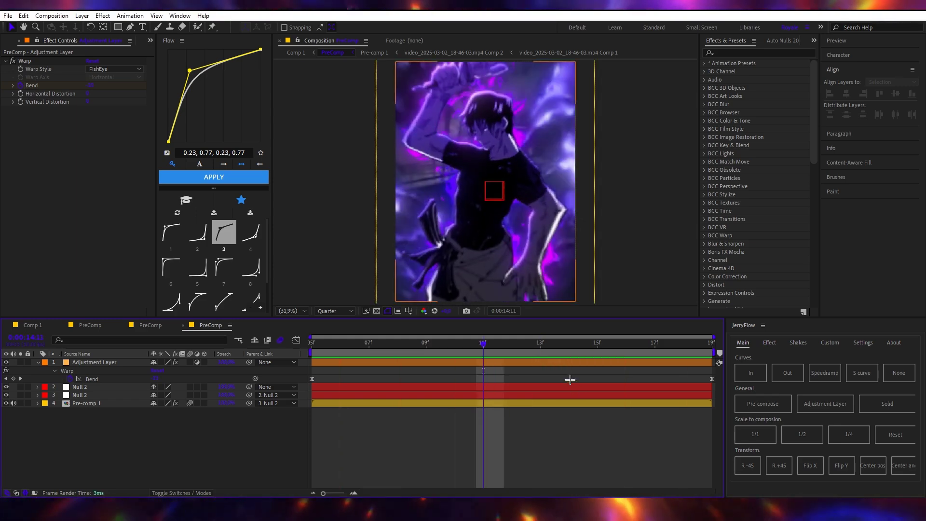
Add a second adjustment layer on top and apply the Warp effect with the FishEye style.
left_click(825, 404)
key("ctrl+space")
type("war")
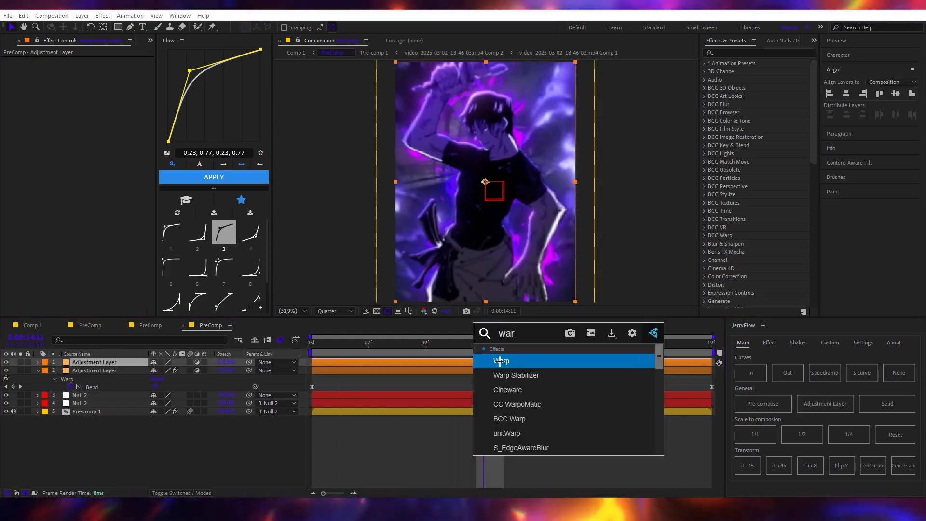
left_click(500, 360)
left_click(116, 69)
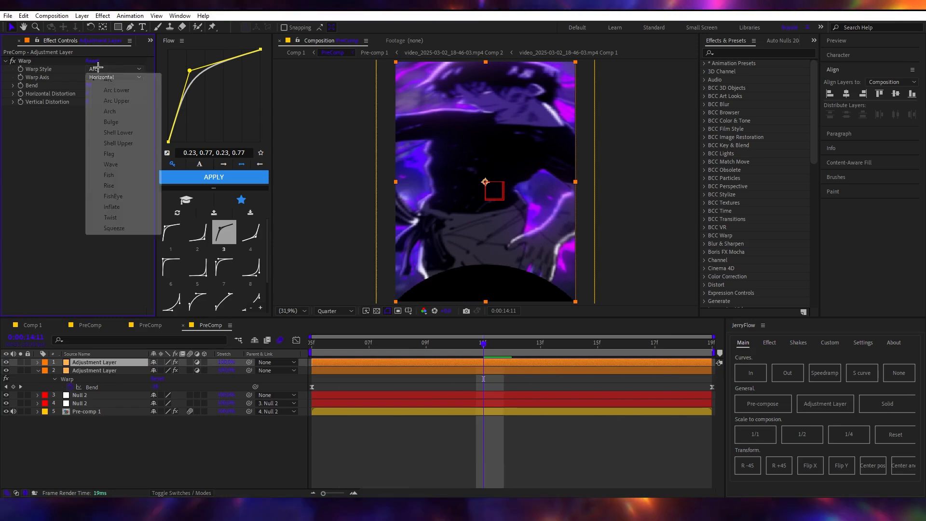
left_click(114, 196)
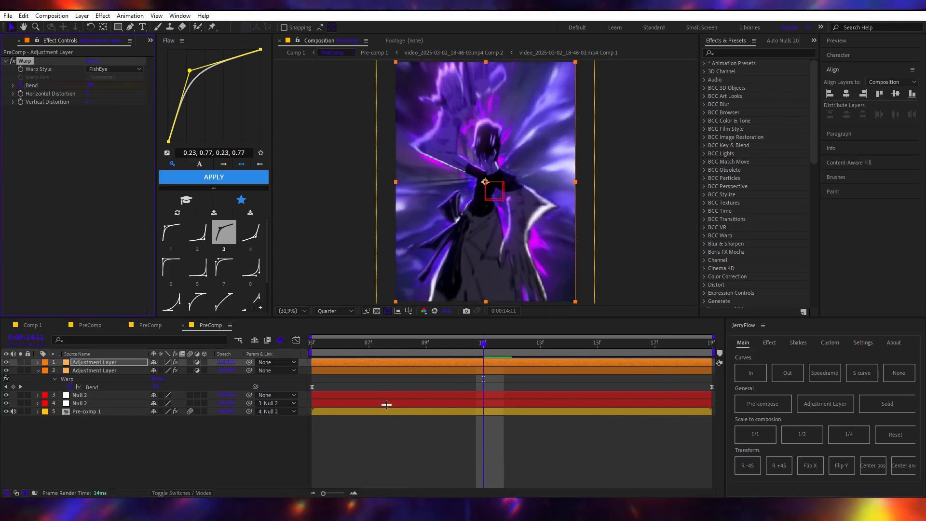
Keyframe the upper Warp's Bend from the clip's start to its end and ease it with Flow preset 2.
key("u")
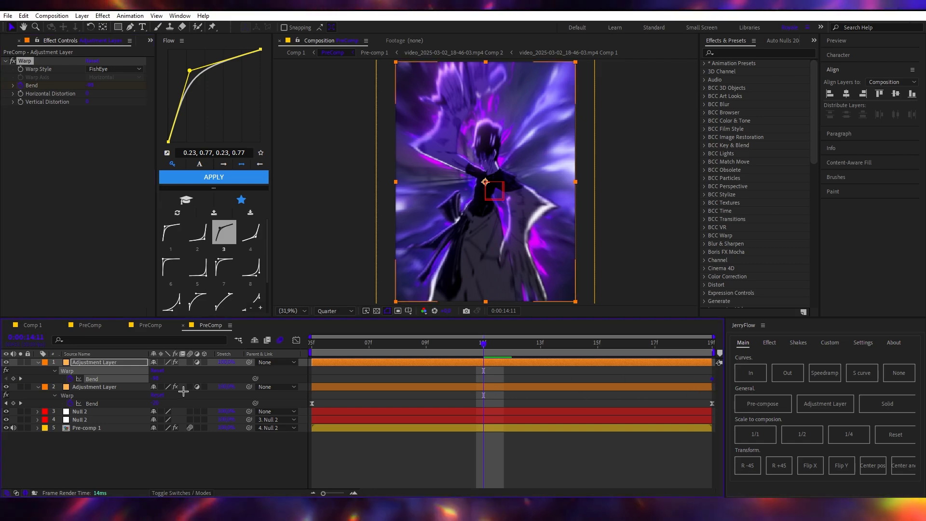
key("Return")
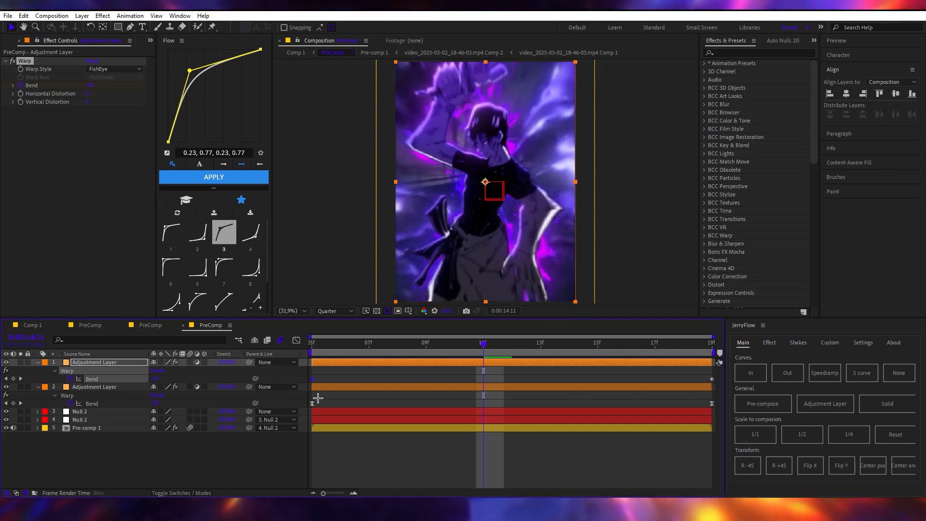
left_click(199, 246)
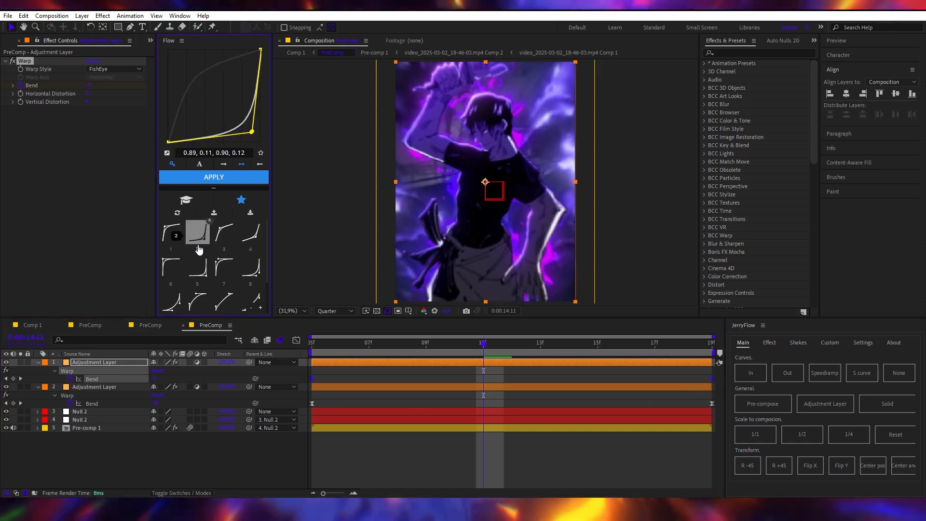
Play back the warped clip, then return to Comp 1 and review both clips from just before the first one.
left_click(520, 377)
key("u")
key("space")
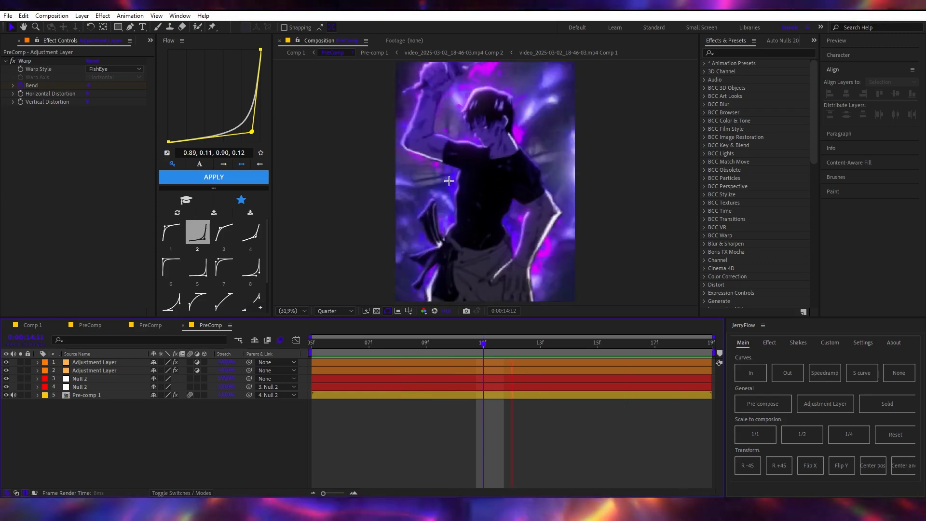
key("space")
left_click(46, 325)
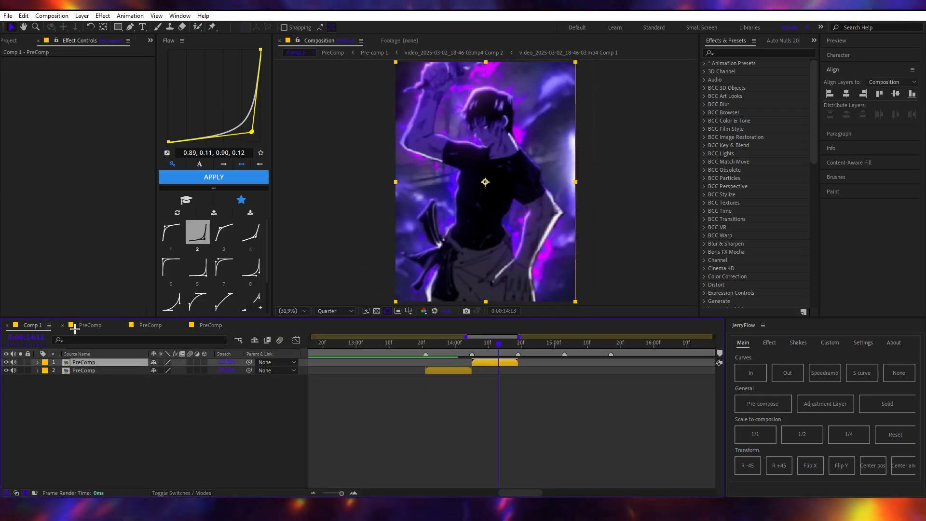
left_click(420, 344)
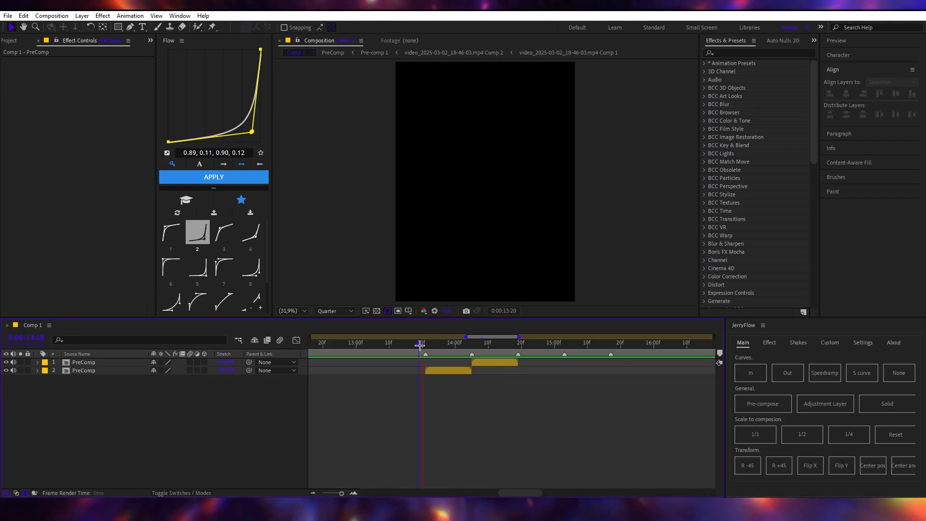
Open the earlier clip's PreComp and add an adjustment layer with the Optics Compensation effect.
double_click(131, 365)
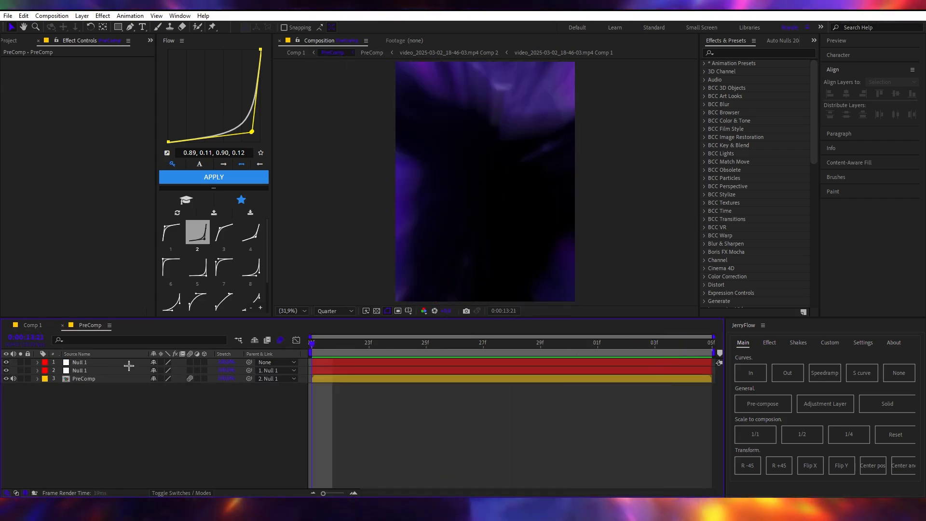
left_click(825, 404)
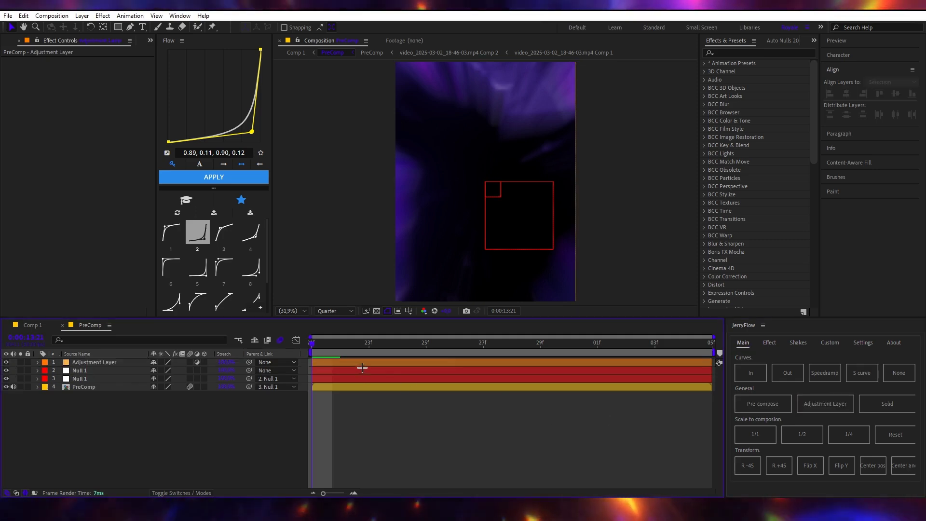
key("ctrl+space")
type("opt")
Keyframe Field Of View across the clip with Reverse Lens Distortion enabled and ease it with the curve 0.01, 0.47, 0.46, 0.93.
left_click(311, 381)
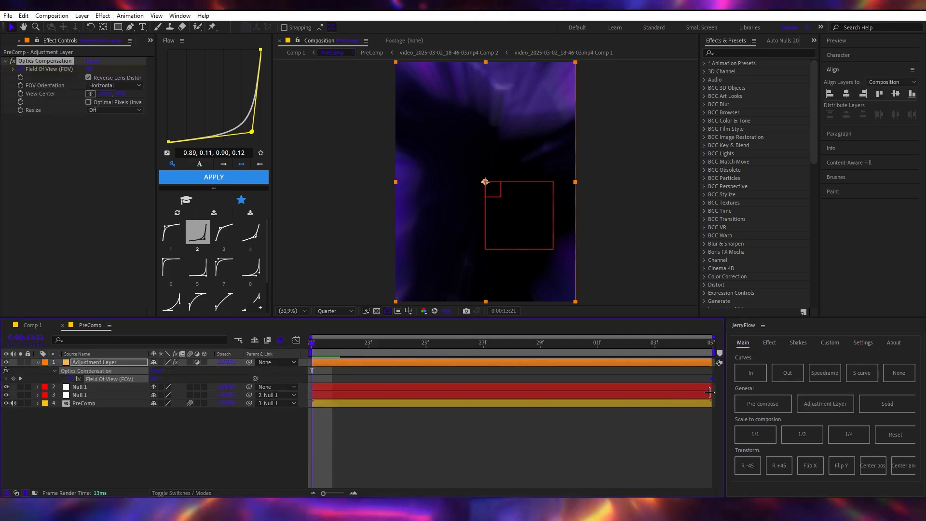
key("Return")
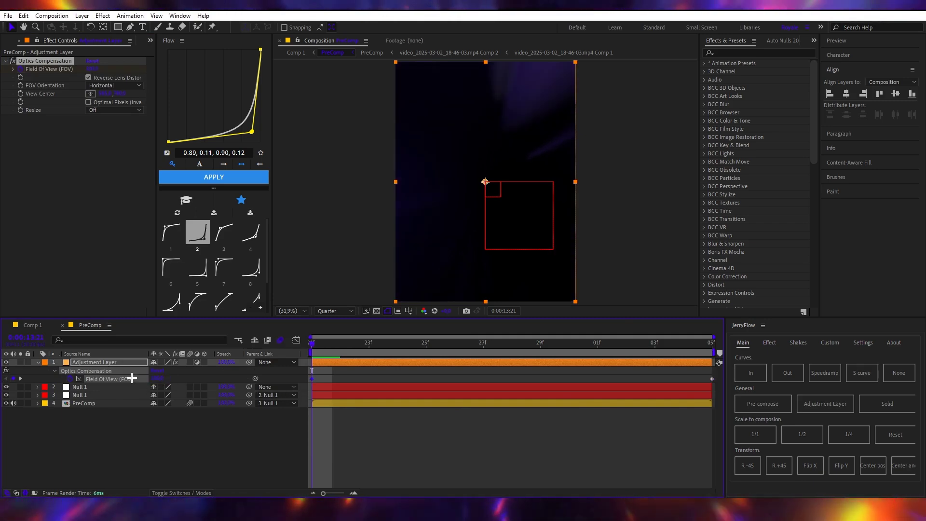
left_click(222, 311)
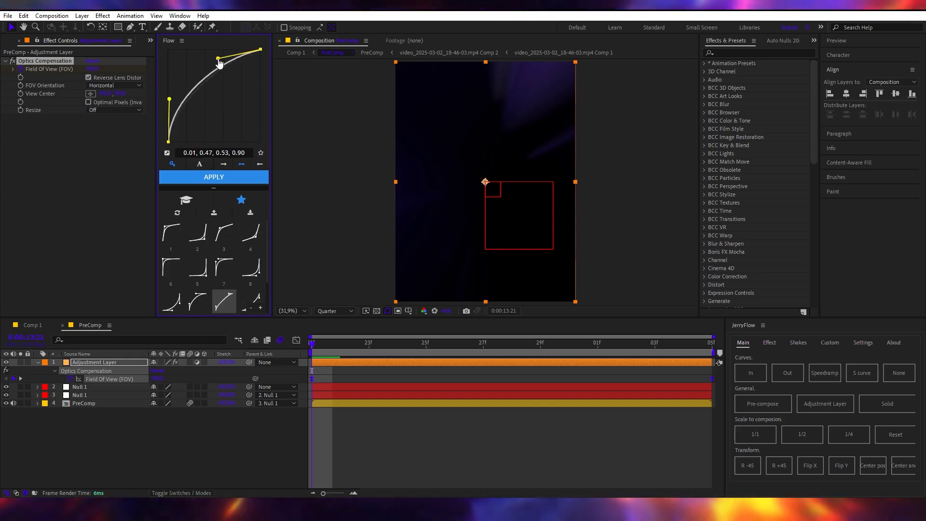
left_click(399, 436)
key("space")
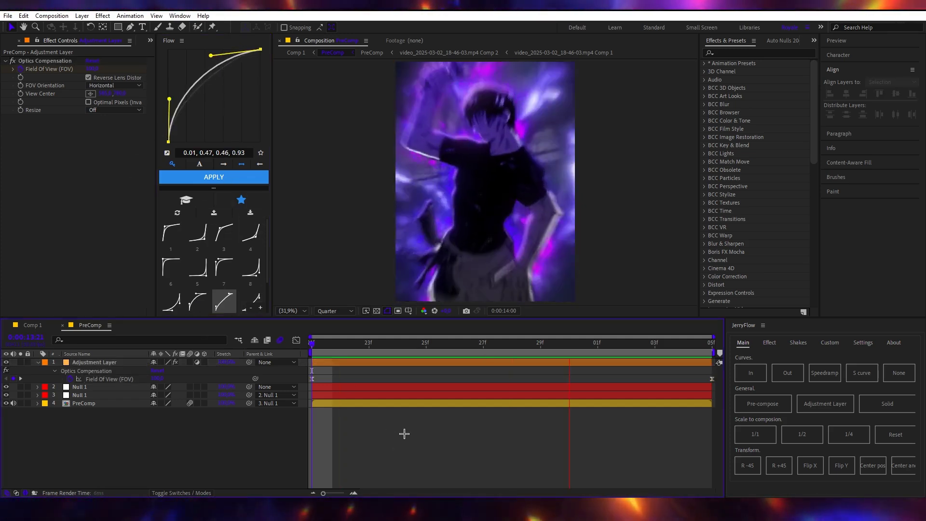
Replace the Field Of View easing with Flow preset 11 and play back the clip.
left_click(120, 379)
left_click(226, 306)
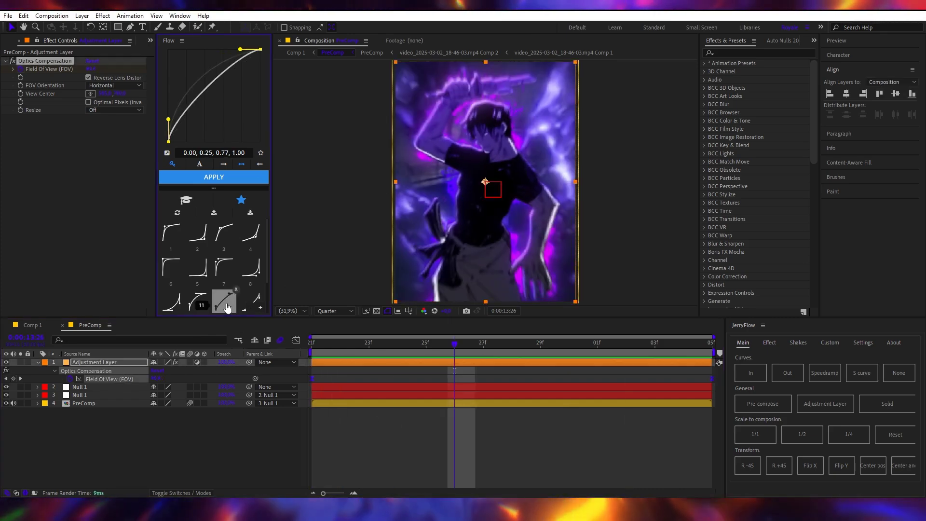
left_click(428, 436)
key("space")
key("space")
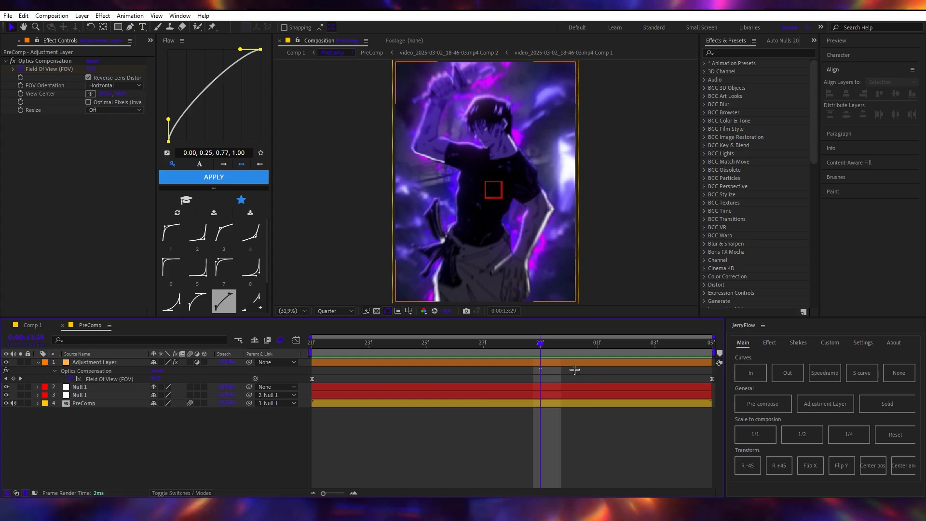
Add a second adjustment layer with Optics Compensation and keyframe its Field Of View from the clip's start to its end.
left_click(822, 404)
key("ctrl+space")
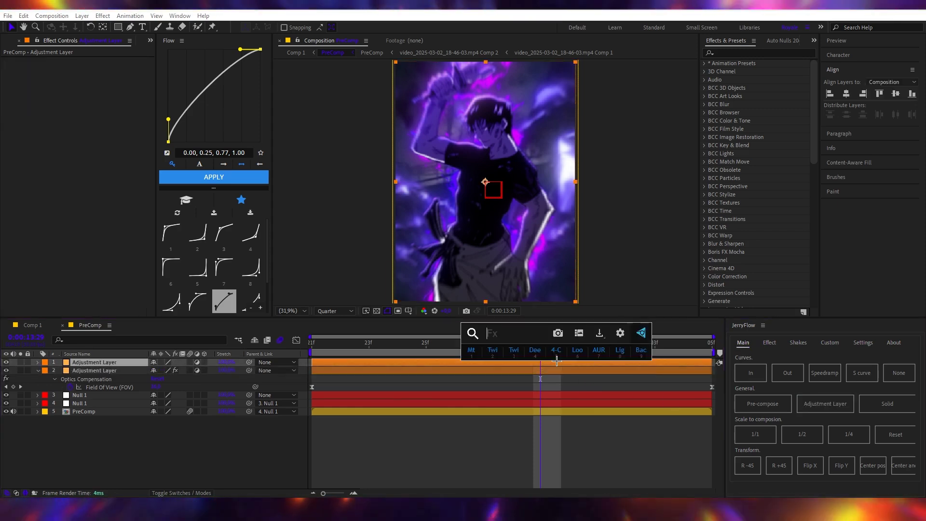
left_click(557, 360)
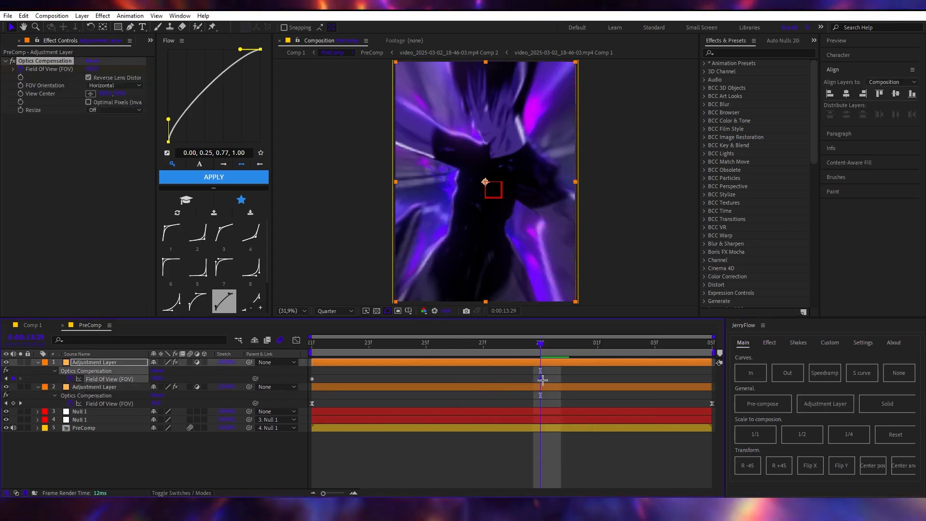
left_click_drag(541, 379, 710, 391)
Try easing the upper layer's Field Of View keyframes with Flow preset 12 and play back the clip.
left_click(133, 379)
left_click(245, 301)
left_click(412, 461)
key("u")
key("space")
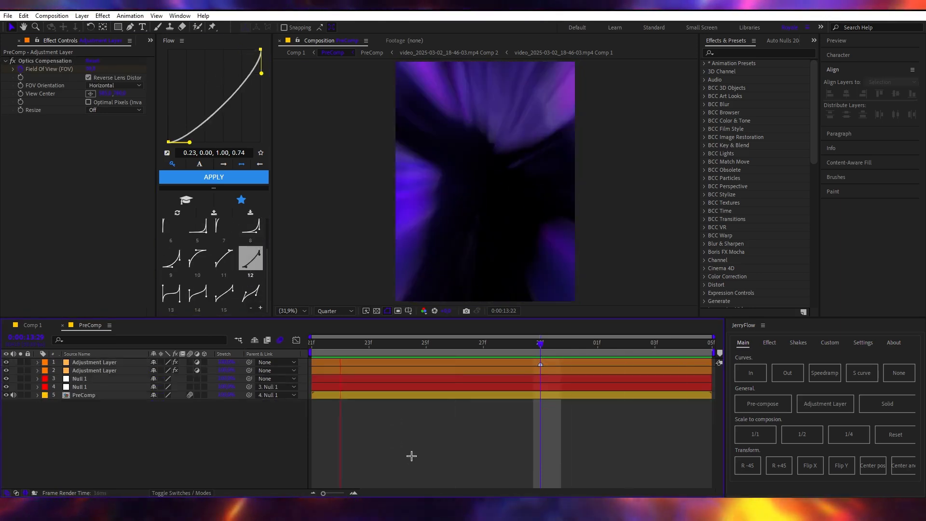
key("space")
Ease the upper layer's Field Of View keyframes with Flow preset 4 and preview the motion.
left_click(132, 362)
key("u")
left_click(132, 379)
left_click(251, 237)
left_click(426, 447)
key("space")
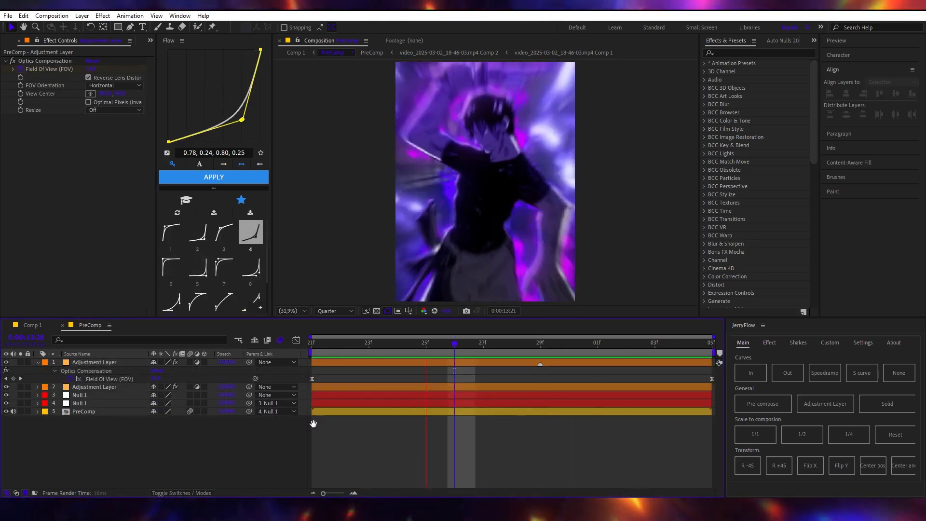
Return to Comp 1, play back the transition and place a short adjustment layer over the cut between the two clips.
key("ctrl+w")
left_click(366, 410)
left_click(416, 339)
key("space")
key("space")
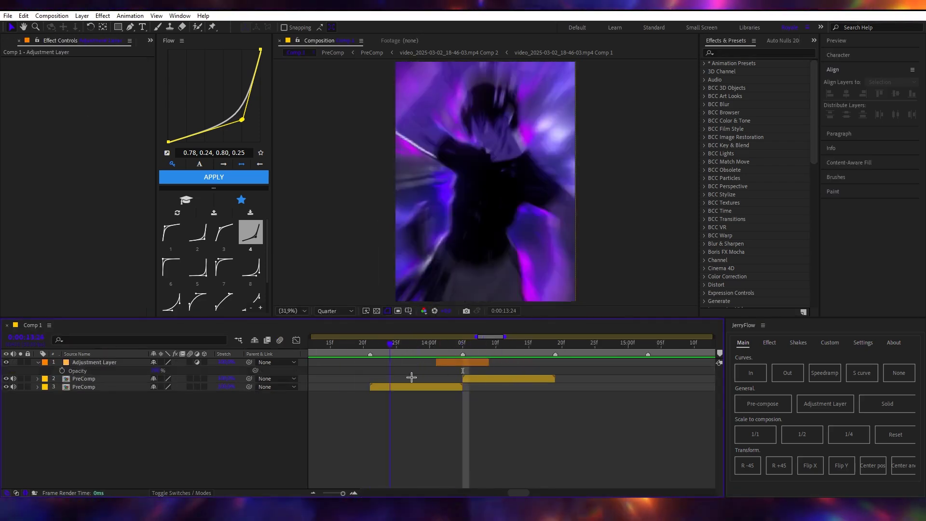
Keyframe the adjustment layer's Opacity at its start, the cut and its end so it fades in and back out.
left_click(63, 370)
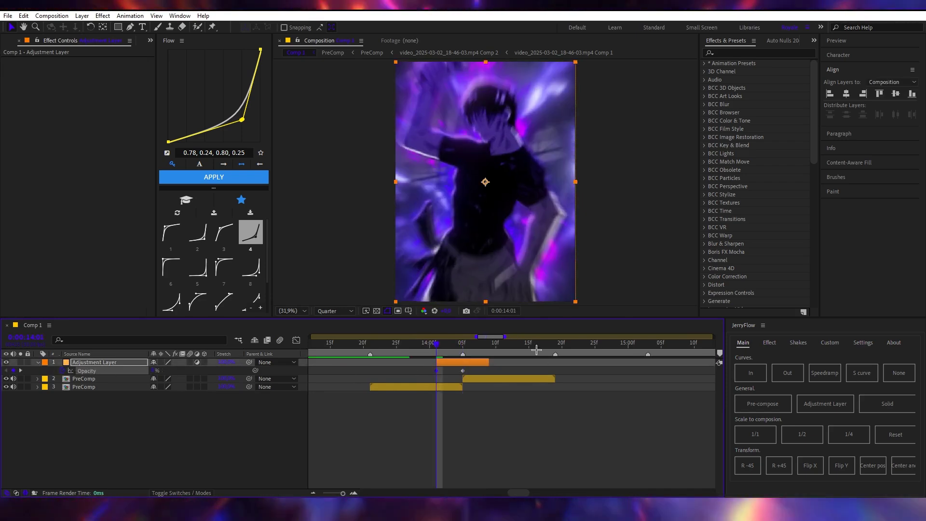
left_click(488, 346)
left_click_drag(487, 346, 415, 349)
left_click(480, 416)
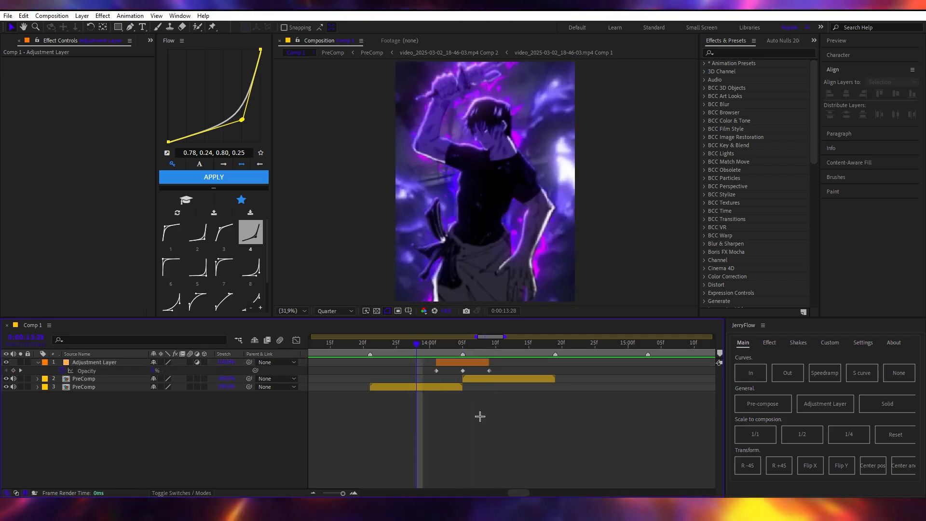
key("space")
Apply the CC Wide Time effect to the adjustment layer over the cut.
left_click(461, 348)
left_click(474, 362)
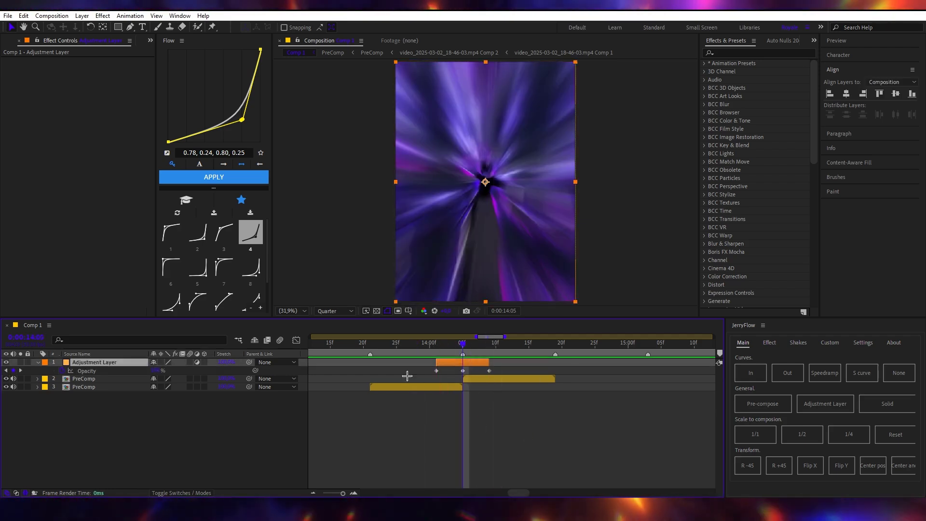
key("ctrl+space")
type("cc w")
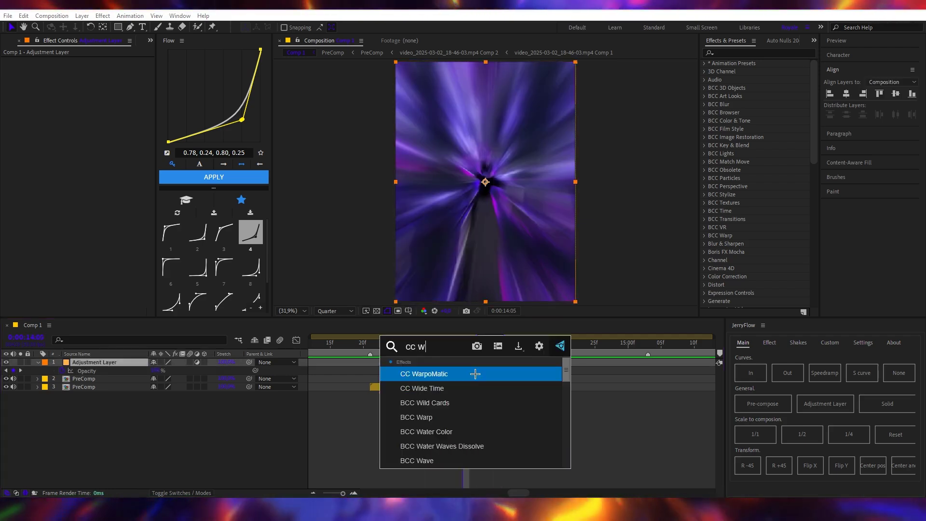
left_click(440, 387)
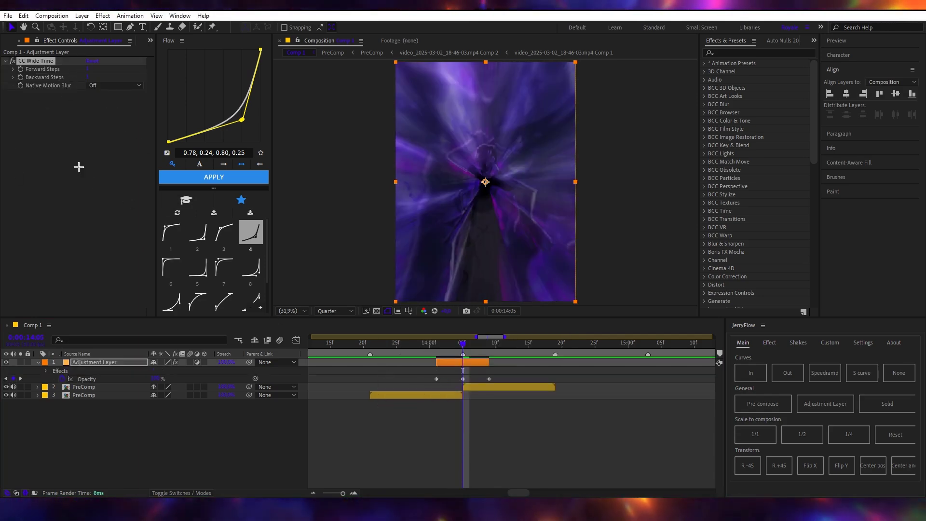
Add Hue/Saturation to the adjustment layer, colorize it with a blue-violet hue and preview the tinted transition.
key("ctrl+space")
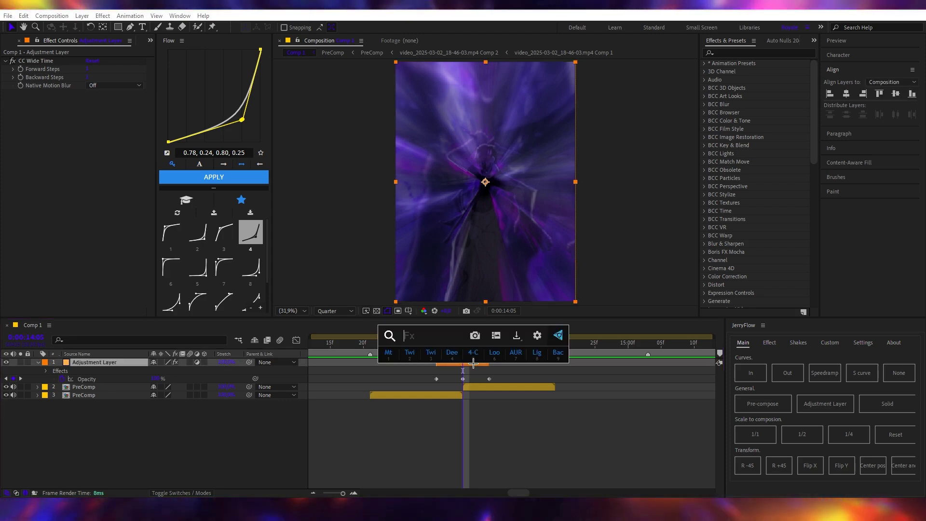
type("hu")
left_click(438, 361)
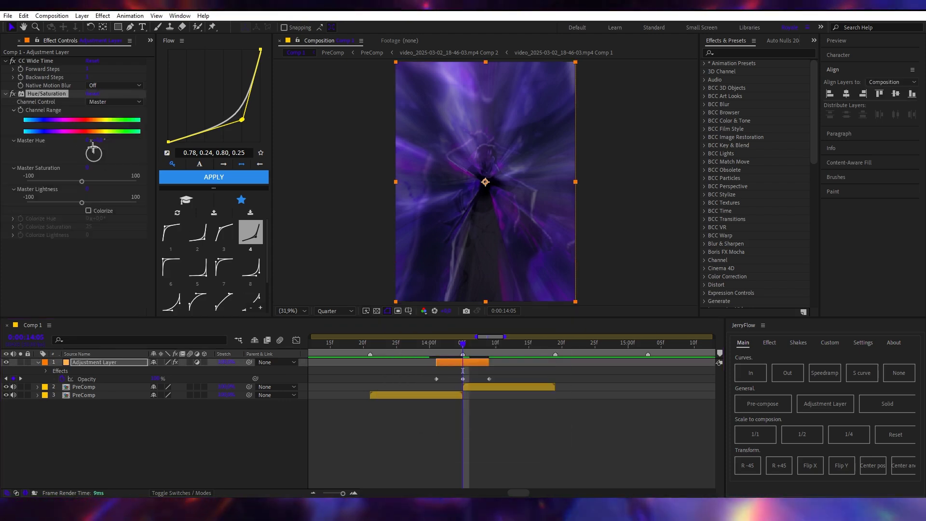
left_click(88, 211)
left_click_drag(87, 227, 207, 219)
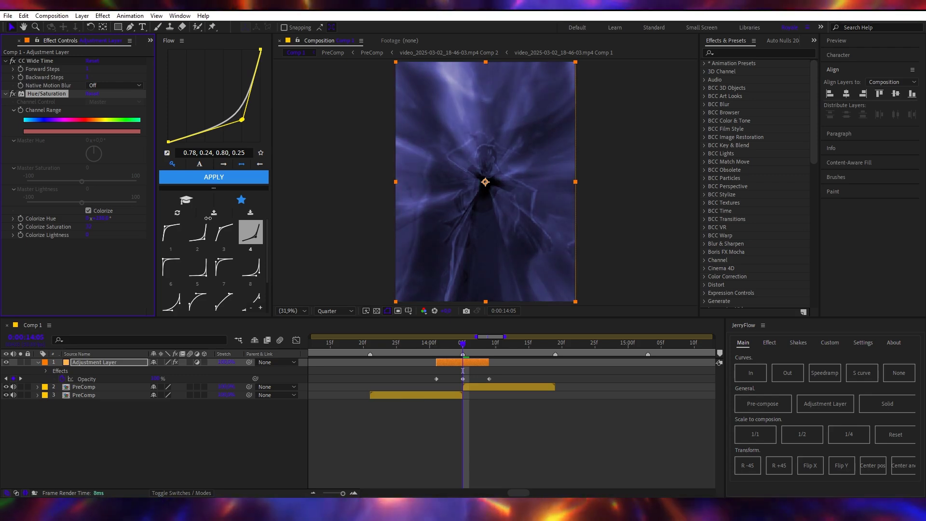
left_click(494, 432)
left_click_drag(462, 343, 323, 351)
key("space")
key("space")
key("space")
Pre-compose the adjustment layer and both clips, moving all attributes into the new composition.
left_click(464, 344)
key("ctrl+a")
key("ctrl+shift+c")
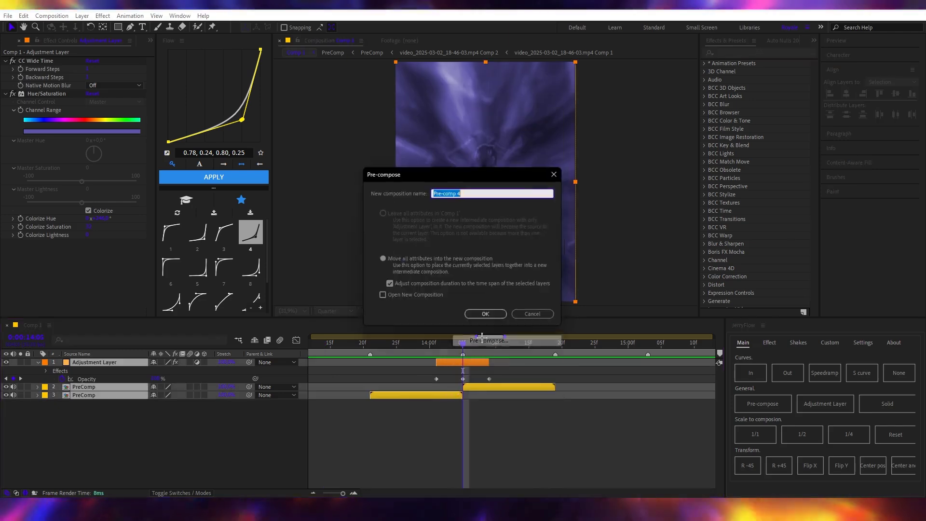
key("Return")
Add an adjustment layer over the new pre-comp, split it at the cut and delete the part after the cut.
left_click_drag(482, 344, 370, 364)
left_click(373, 362)
left_click(826, 404)
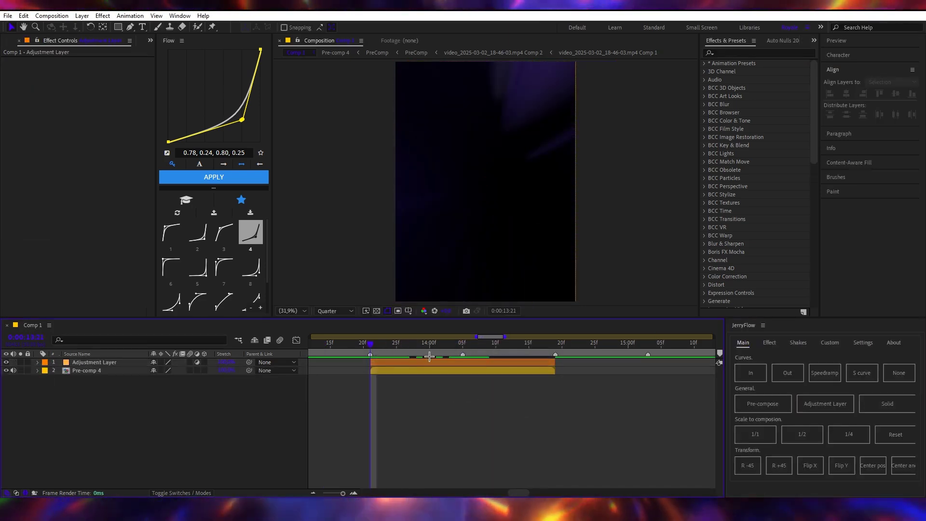
left_click(463, 340)
key("ctrl+shift+d")
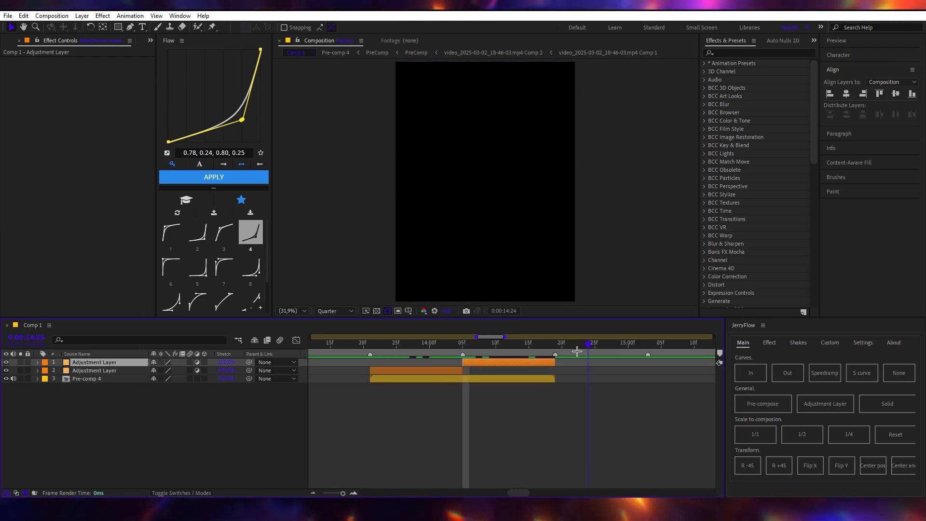
key("Delete")
Apply the Twitch effect to the adjustment layer at its start.
left_click(408, 343)
left_click_drag(404, 349, 369, 352)
left_click(375, 361)
key("ctrl+space")
type("tw")
key("Return")
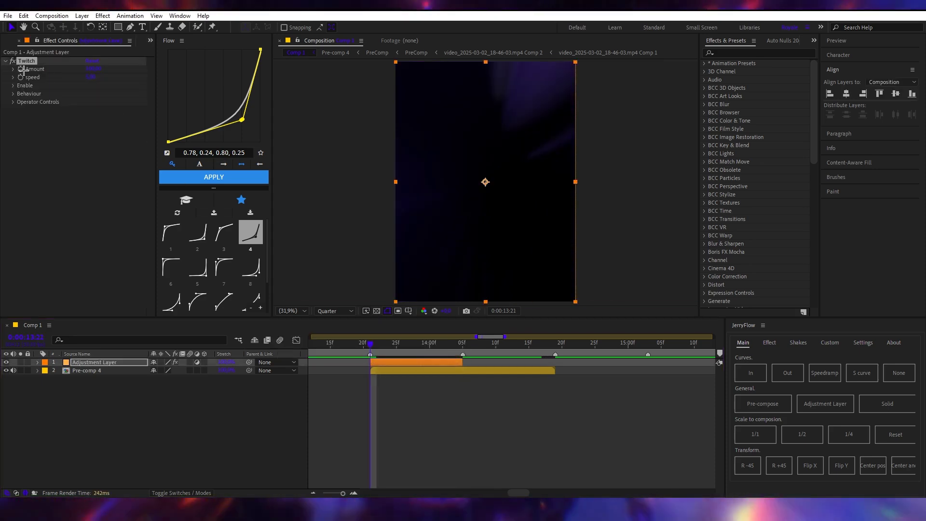
Keyframe Twitch's Amount at the layer's start and at the cut, and ease the keyframes with Flow preset 6.
key("u")
left_click(459, 342)
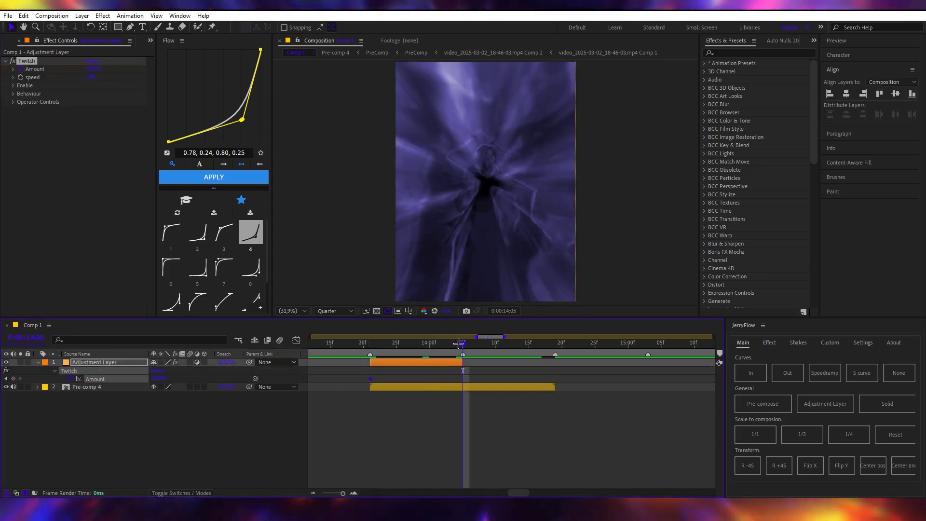
left_click(164, 274)
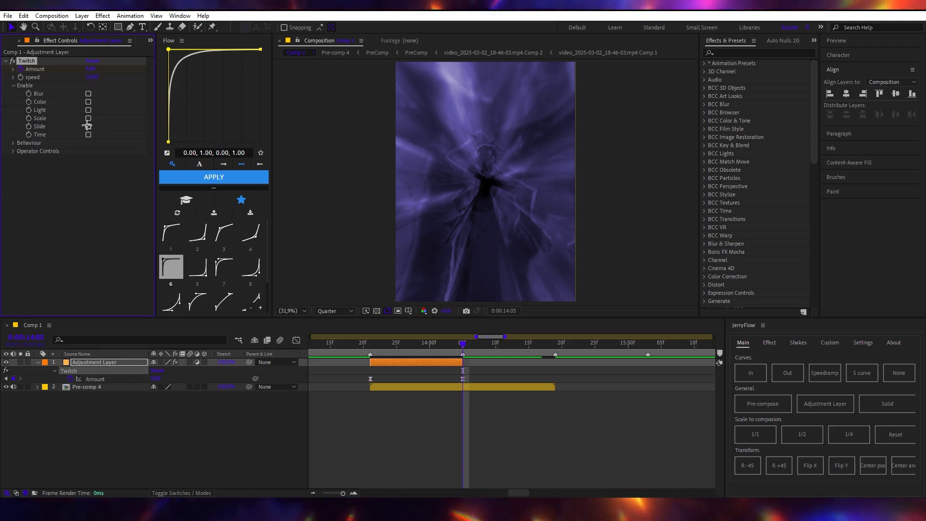
Enable Twitch's Light and Slide operators and play back the transition.
left_click(454, 421)
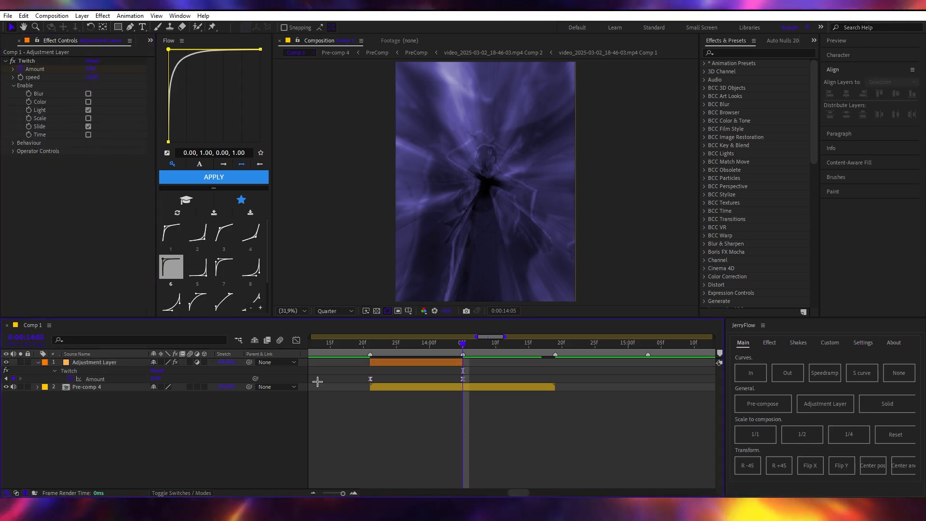
key("space")
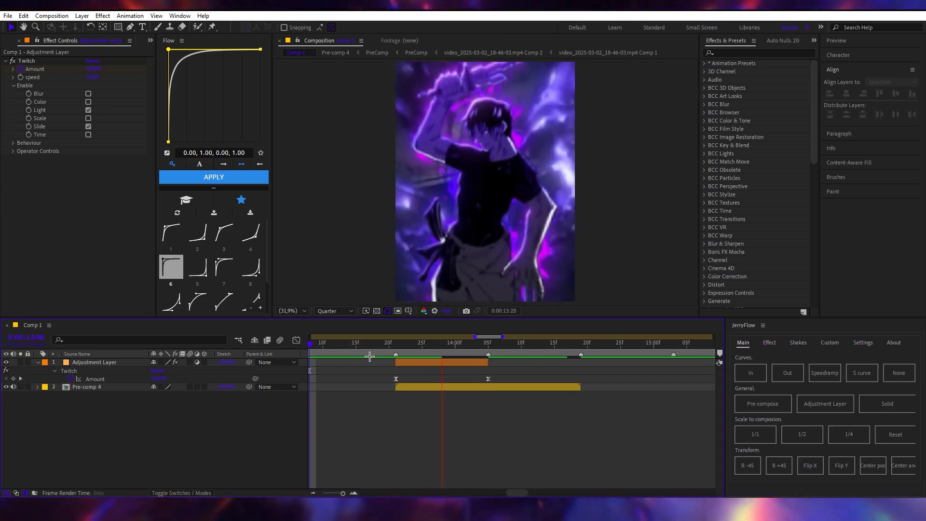
left_click(341, 343)
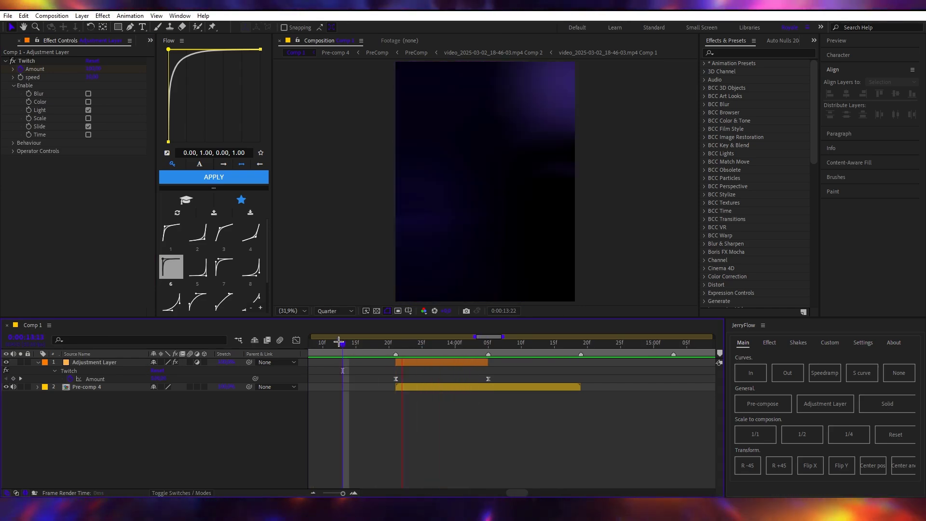
Copy the Twitch adjustment layer to the second half and place a one-frame adjustment layer just before the cut at 0:00:14:04.
left_click(483, 344)
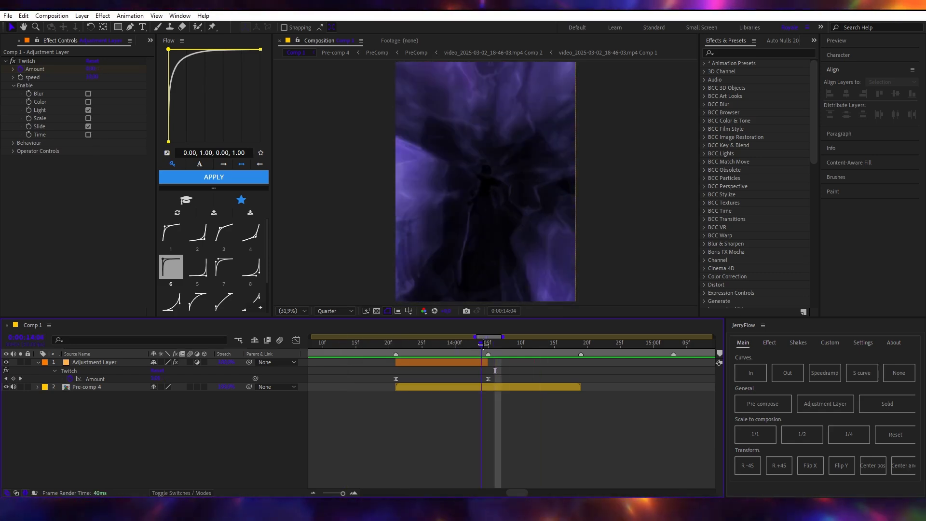
key("ctrl+shift+d")
left_click(825, 404)
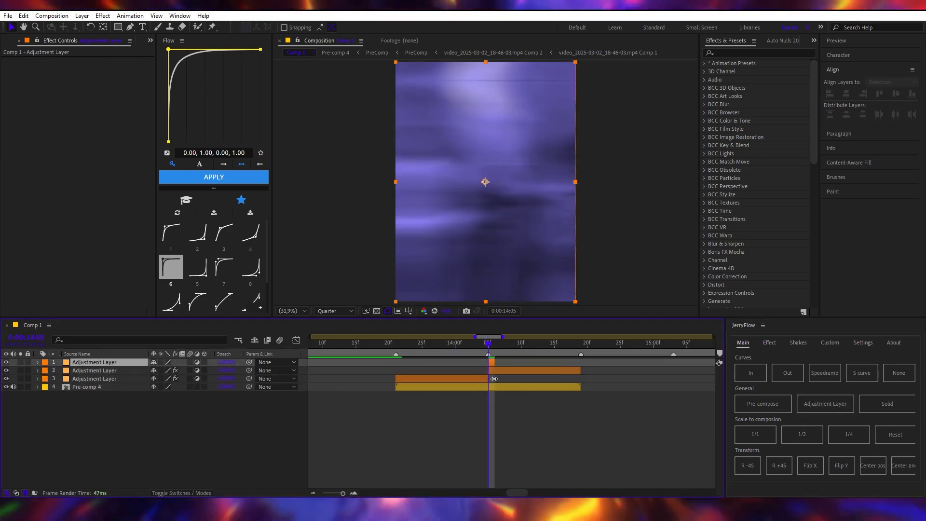
scroll(497, 370, "up", 3)
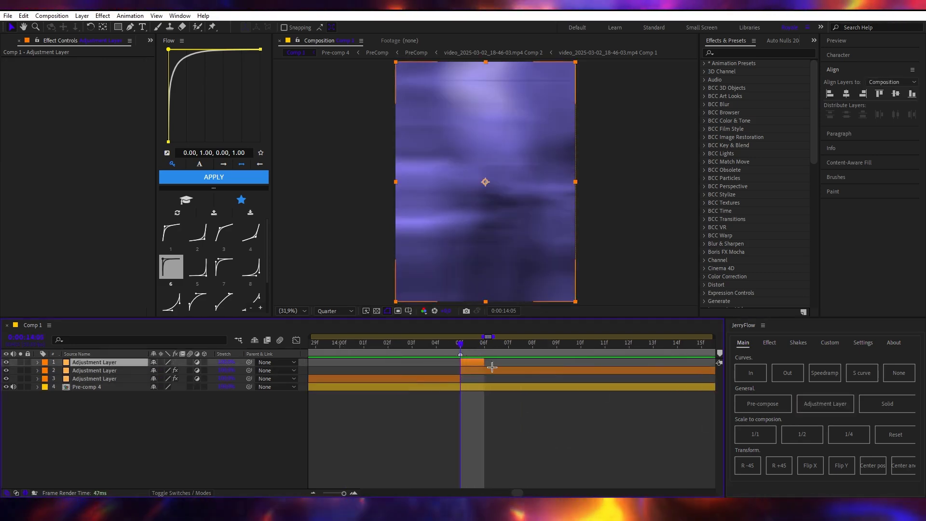
left_click(450, 352)
Apply S_HalfToneColor to the one-frame adjustment layer and save the project.
key("ctrl+space")
type("ha")
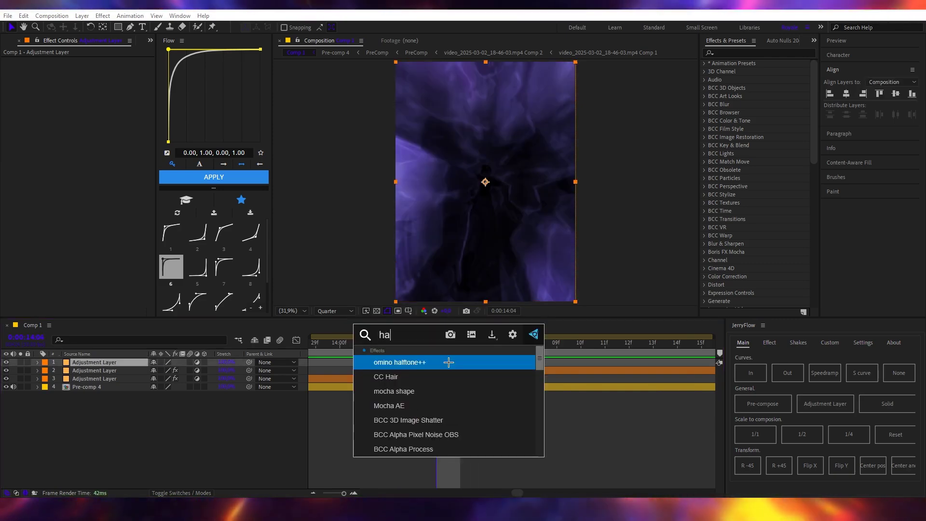
type("lft")
left_click(429, 404)
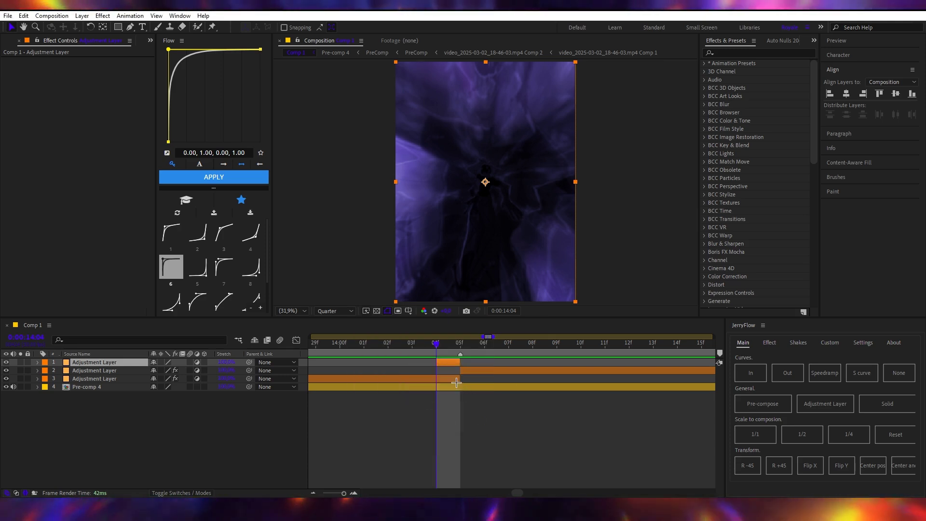
scroll(457, 380, "down", 3)
key("ctrl+s")
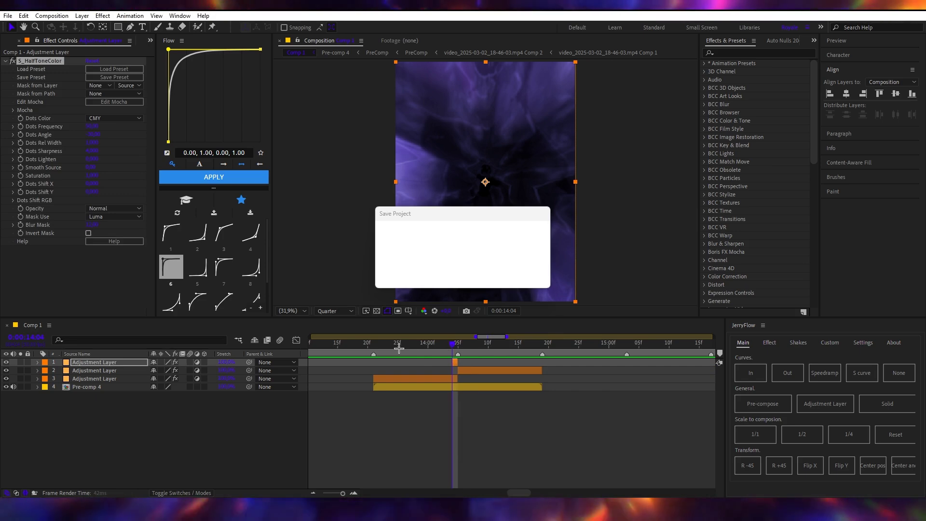
Scrub through the transition and pre-compose the three adjustment layers with the clip pre-comp, moving all attributes.
left_click(350, 343)
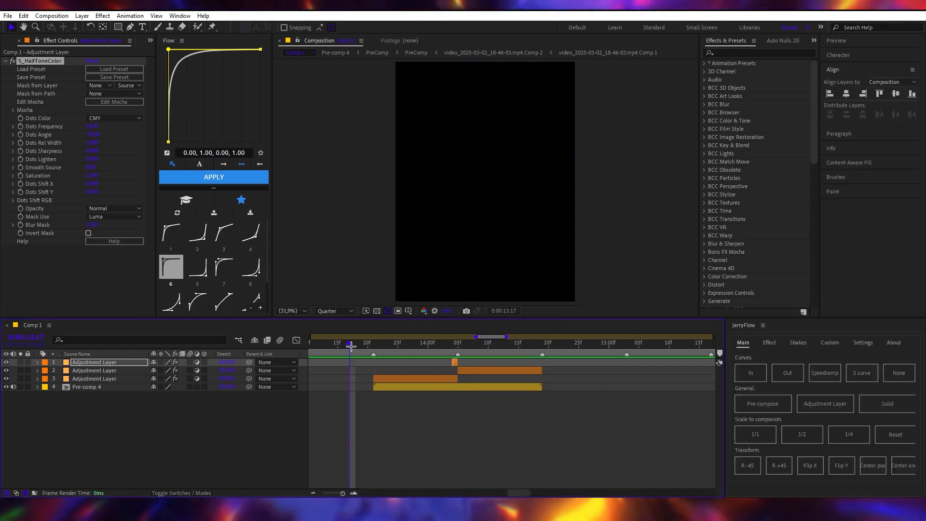
left_click_drag(351, 344, 518, 344)
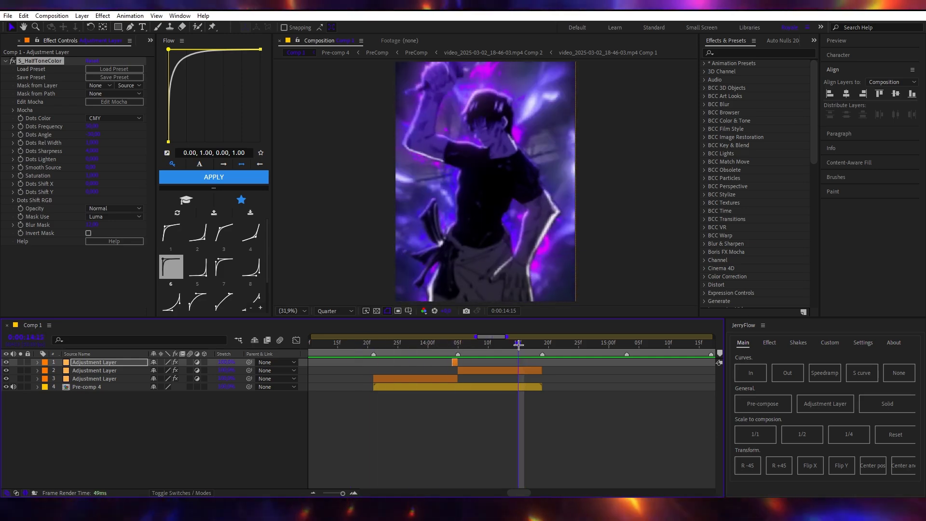
left_click(459, 387, "shift")
right_click(459, 389)
left_click(496, 335)
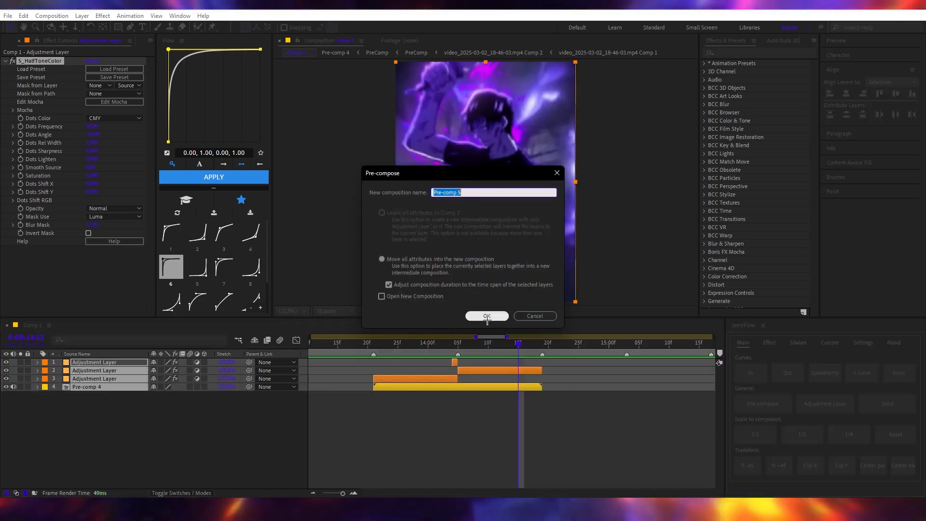
left_click(487, 316)
Duplicate the new pre-comp twice and line up the three copies end to end on the beat markers.
left_click_drag(534, 345, 542, 344)
key("ctrl+d")
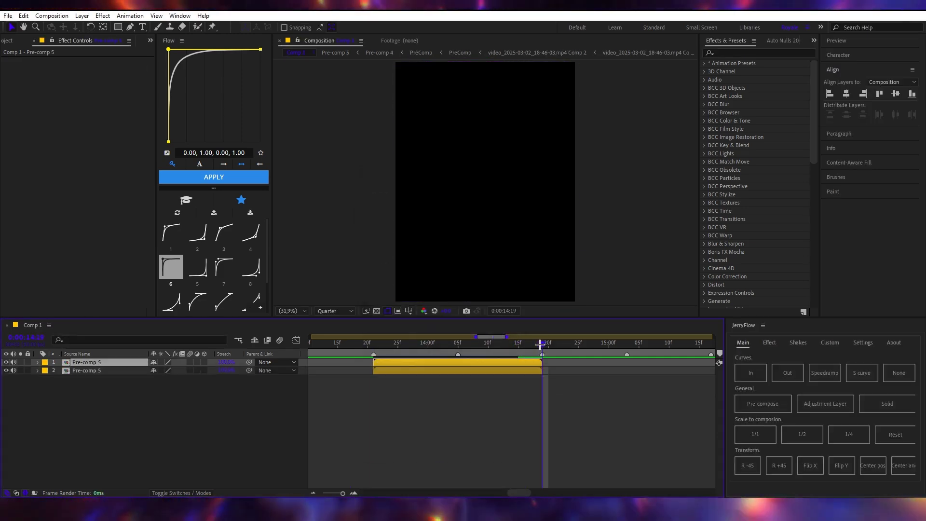
key("]")
key("[")
scroll(557, 375, "down", 3)
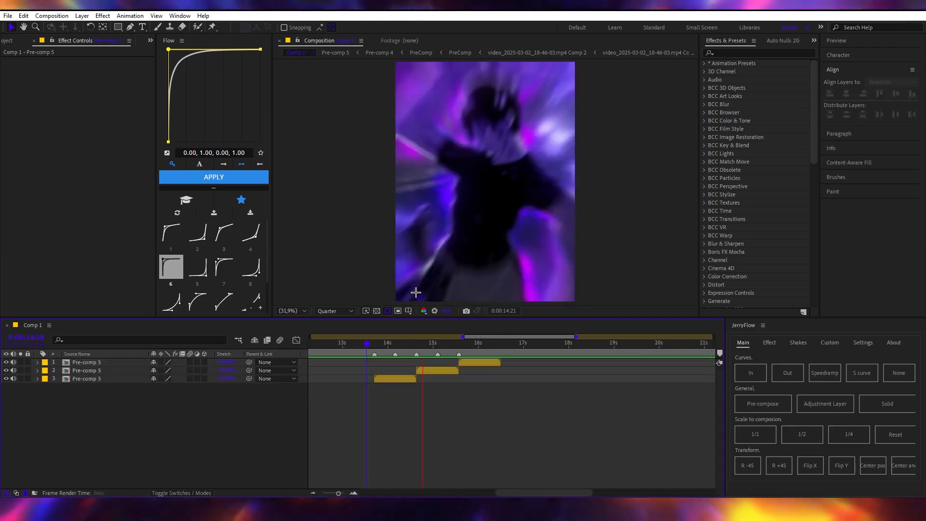
Play back the repeated pre-comps from the start of the first copy to check the looped transition.
key("space")
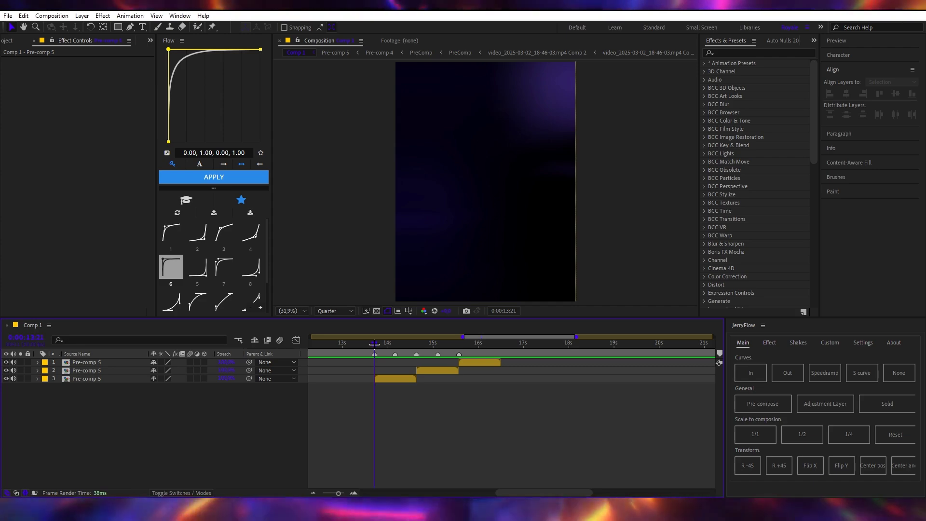
key("space")
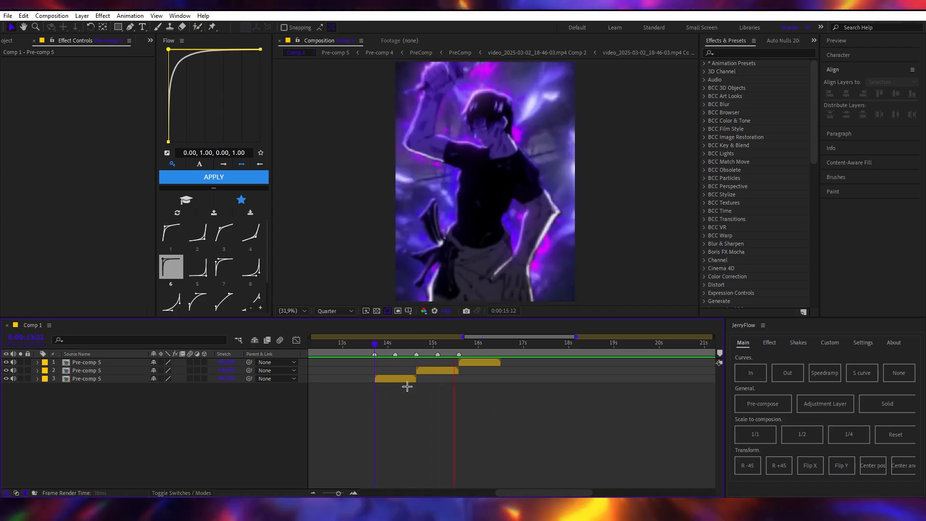
left_click(381, 344)
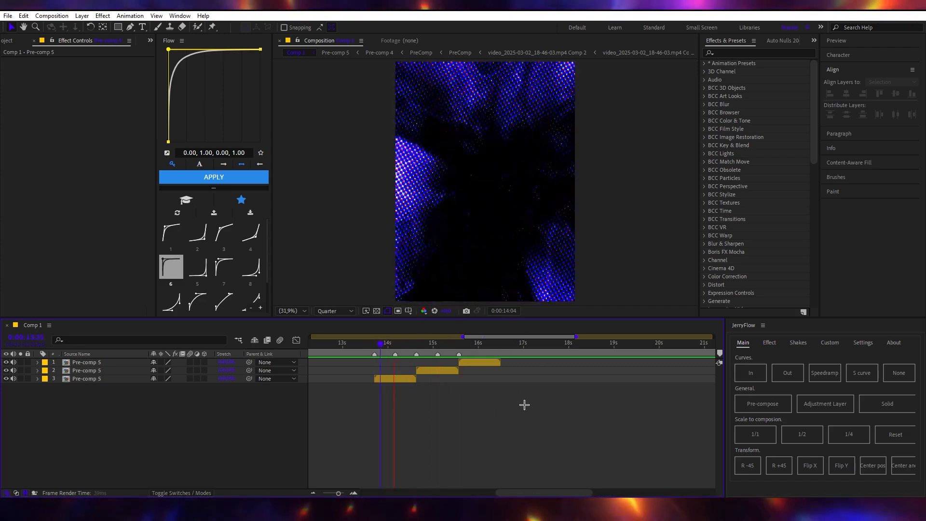